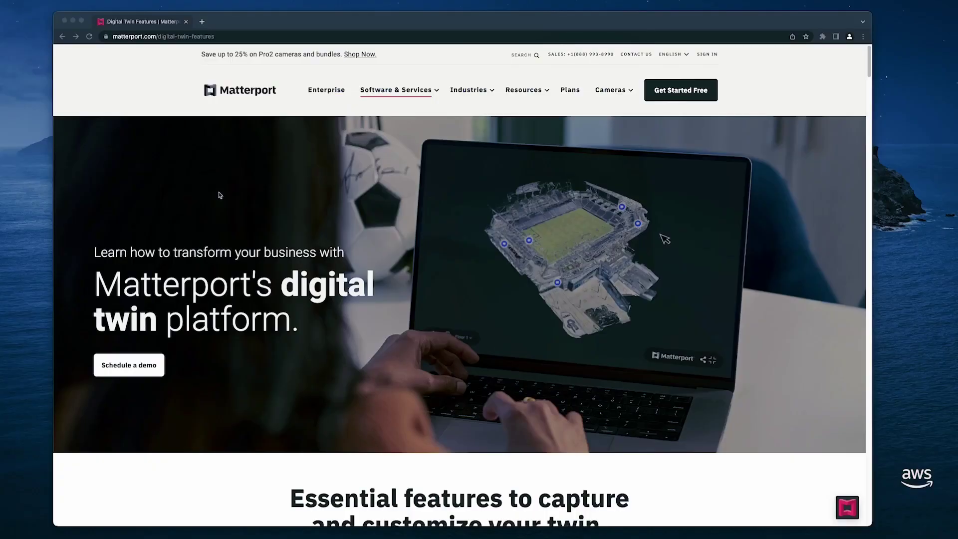
Scroll down the Matterport Sign In page
{"action": "scroll", "coordinate": [220, 195], "scroll_direction": "down", "scroll_amount": 9}
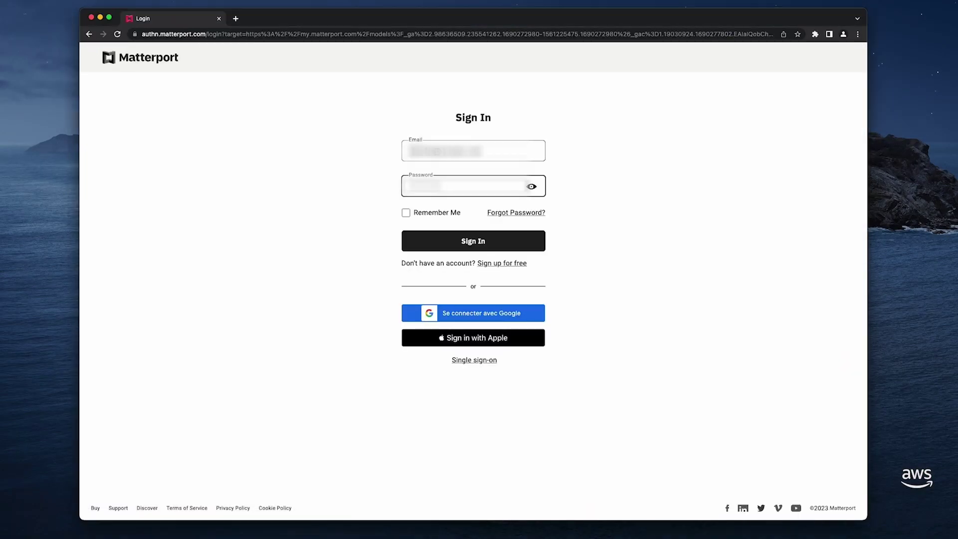
Sign in to Matterport and open the Smart school space from All Spaces
{"action": "key", "text": "Return"}
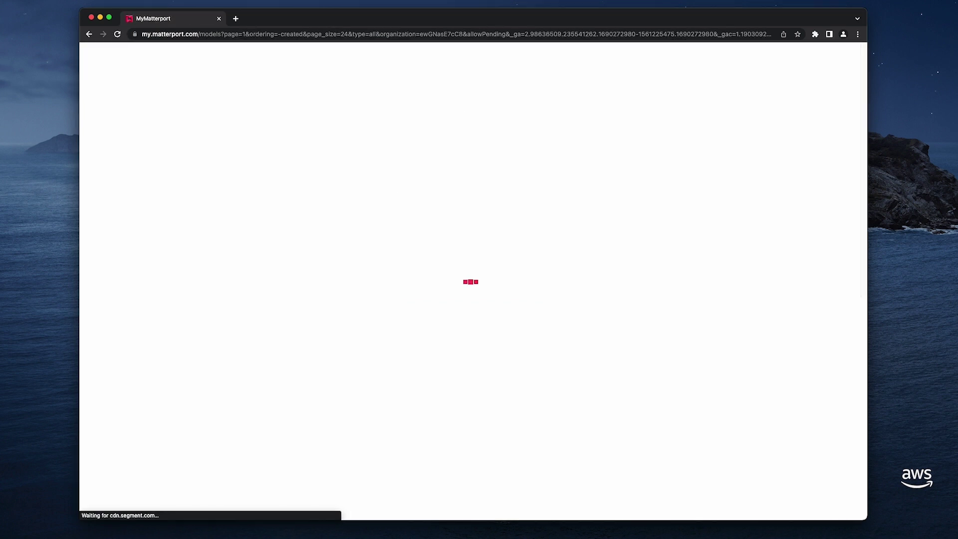
{"action": "scroll", "coordinate": [529, 280], "scroll_direction": "down", "scroll_amount": 5}
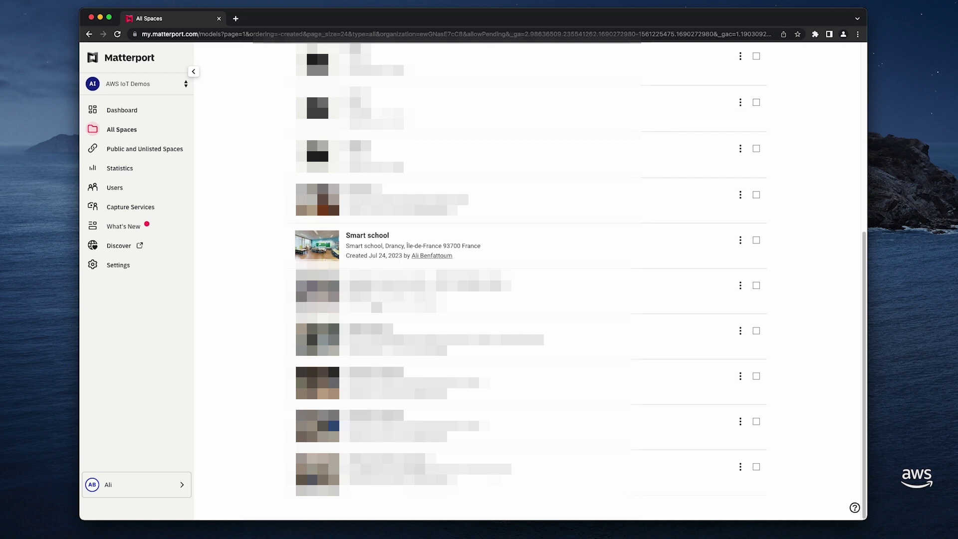
{"action": "left_click", "coordinate": [366, 239]}
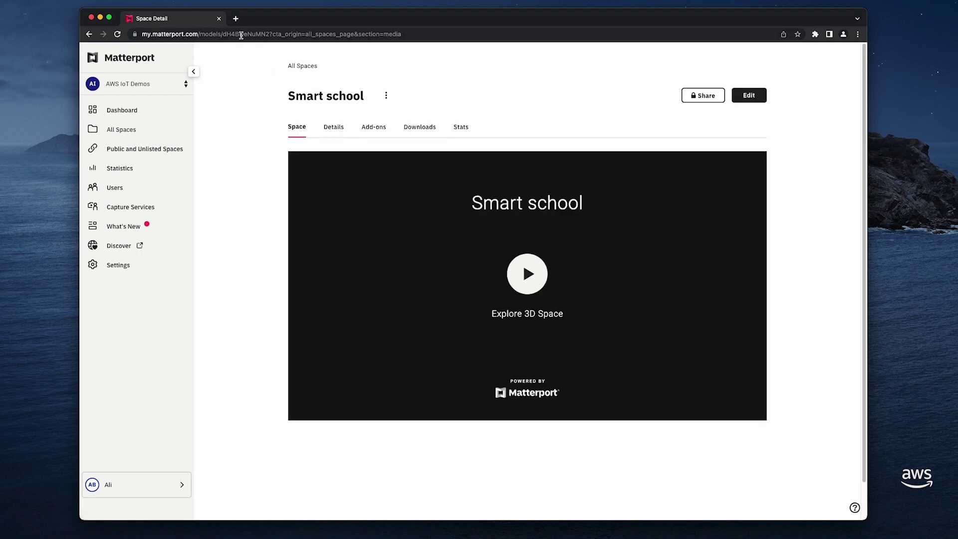
Save model ID dH4BQeNuMN2 from the URL into a note, then edit Smart school
{"action": "double_click", "coordinate": [261, 34]}
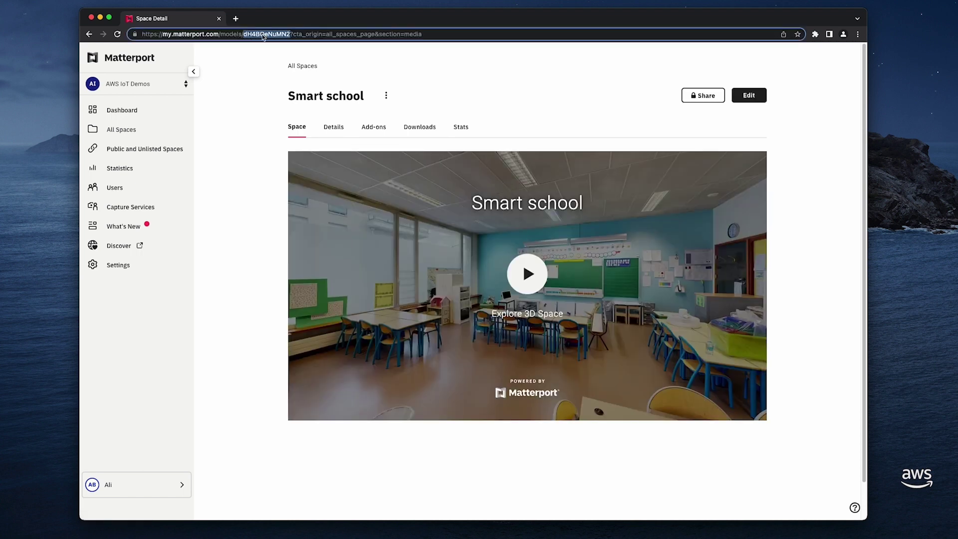
{"action": "right_click", "coordinate": [262, 34]}
{"action": "left_click", "coordinate": [284, 93]}
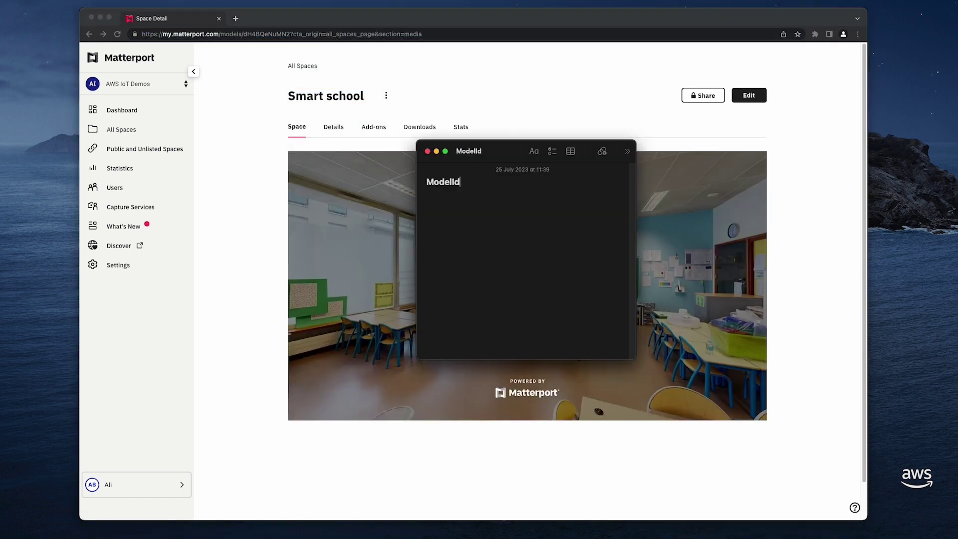
{"action": "type", "text": ":"}
{"action": "key", "text": "super+v"}
{"action": "left_click", "coordinate": [453, 182]}
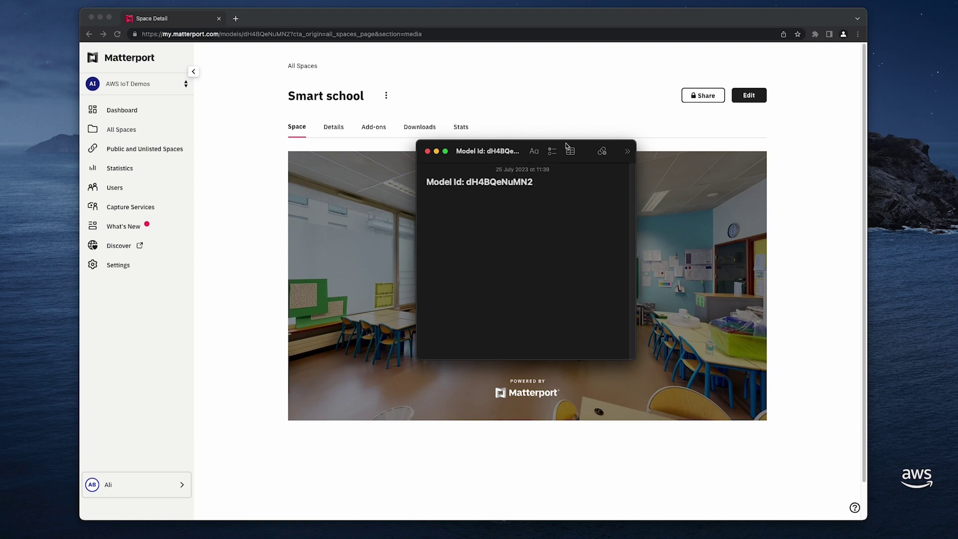
{"action": "left_click", "coordinate": [749, 95]}
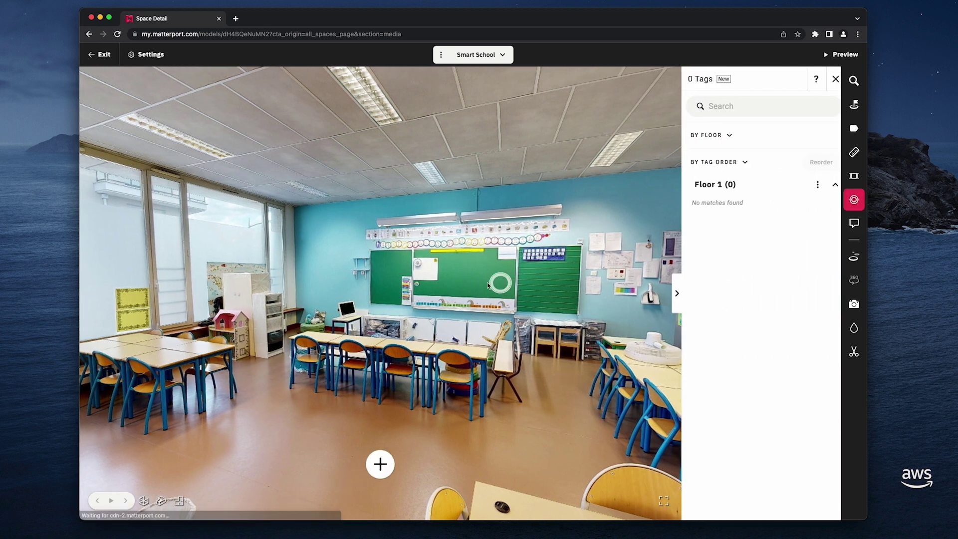
Place a ClassRoom 101 tag on the green board with description IndoorEnvironment-AM103-24e124725c140471 and save it
{"action": "left_click", "coordinate": [380, 464]}
{"action": "left_click", "coordinate": [455, 257]}
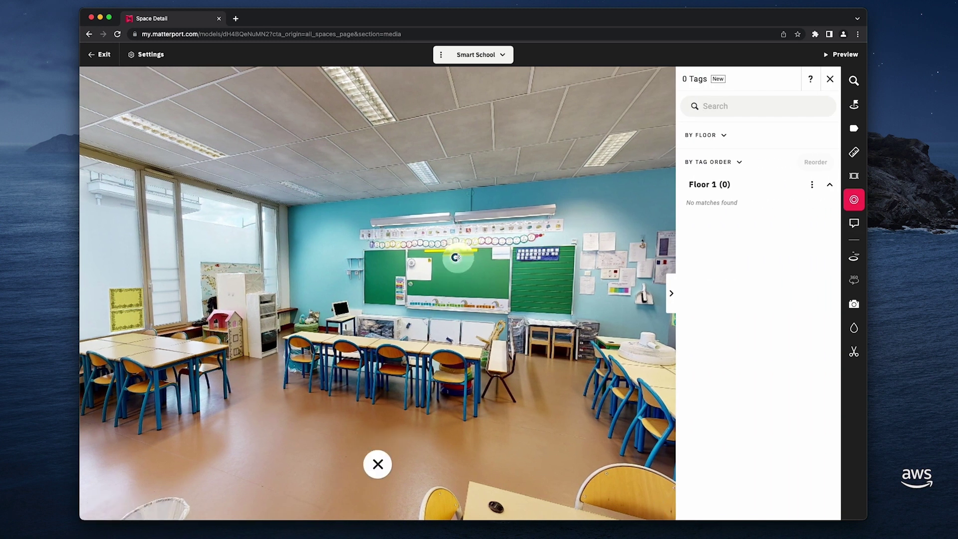
{"action": "type", "text": "Cl"}
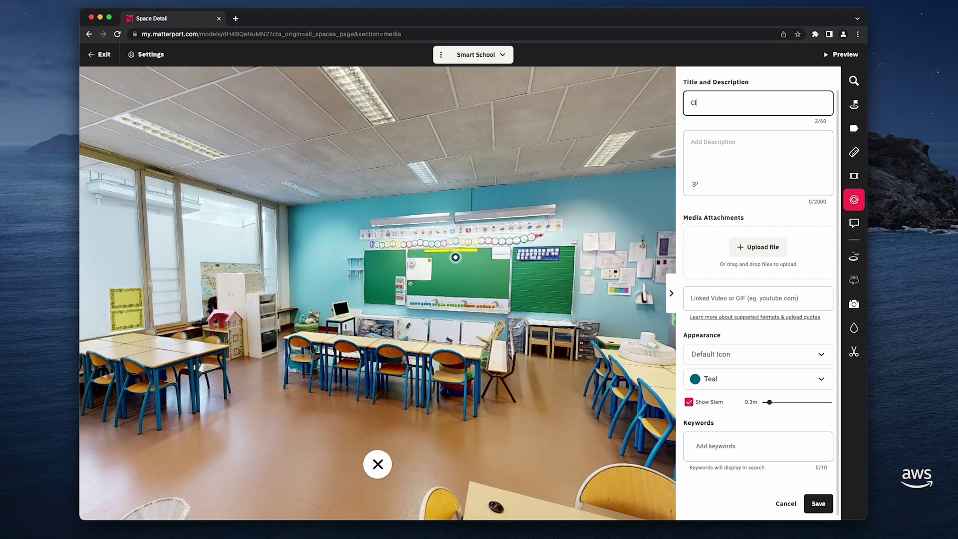
{"action": "type", "text": "assRoom 101"}
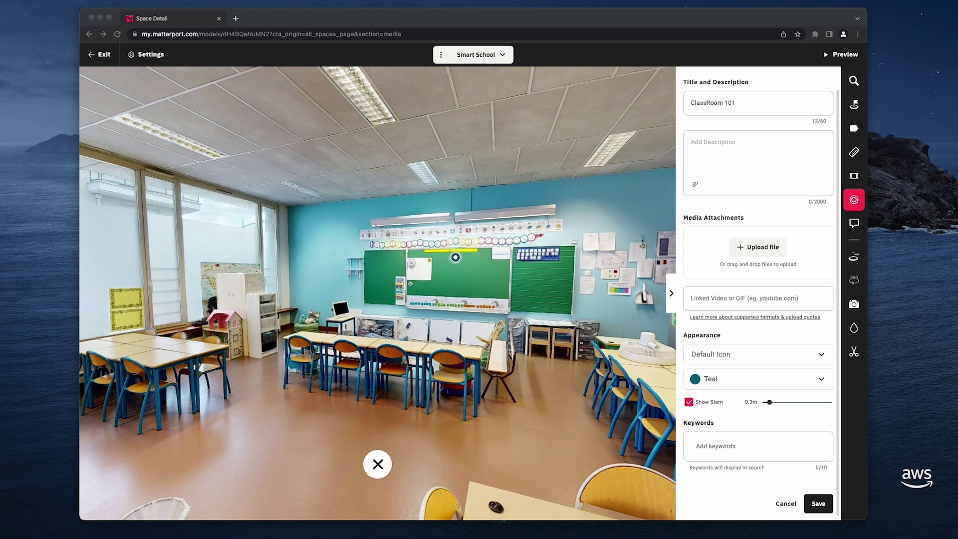
{"action": "left_click", "coordinate": [757, 162]}
{"action": "key", "text": "super+v"}
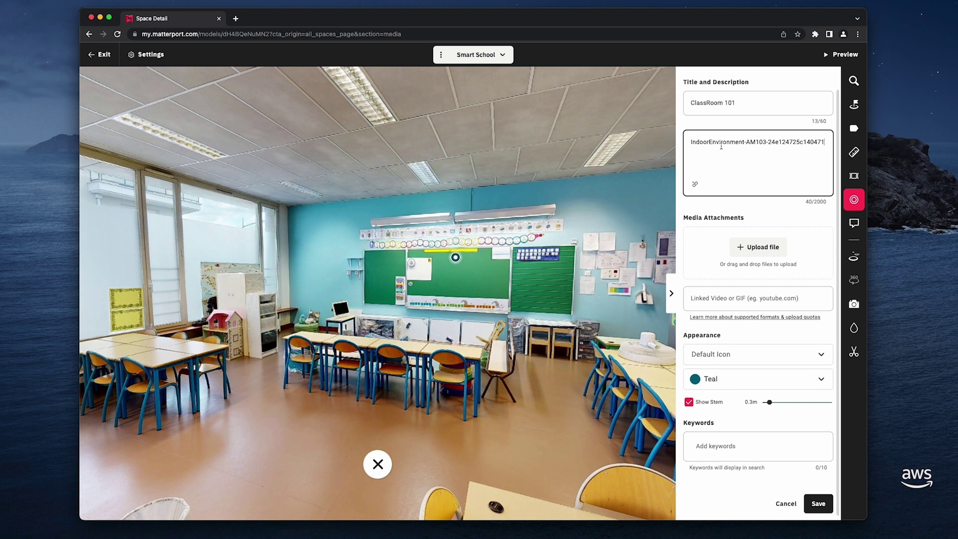
{"action": "left_click", "coordinate": [819, 503]}
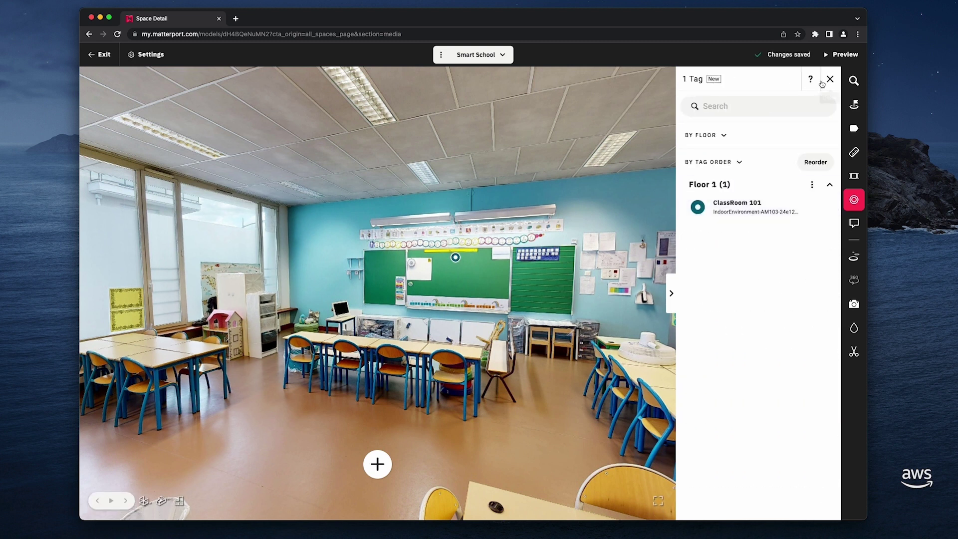
Close the tags panel and exit the Matterport space editor
{"action": "left_click", "coordinate": [830, 80]}
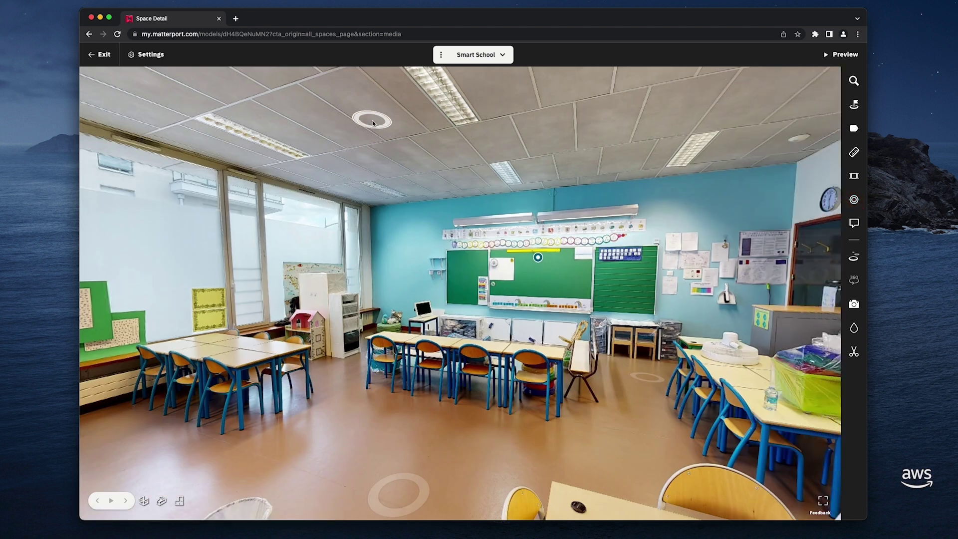
{"action": "left_click", "coordinate": [103, 55]}
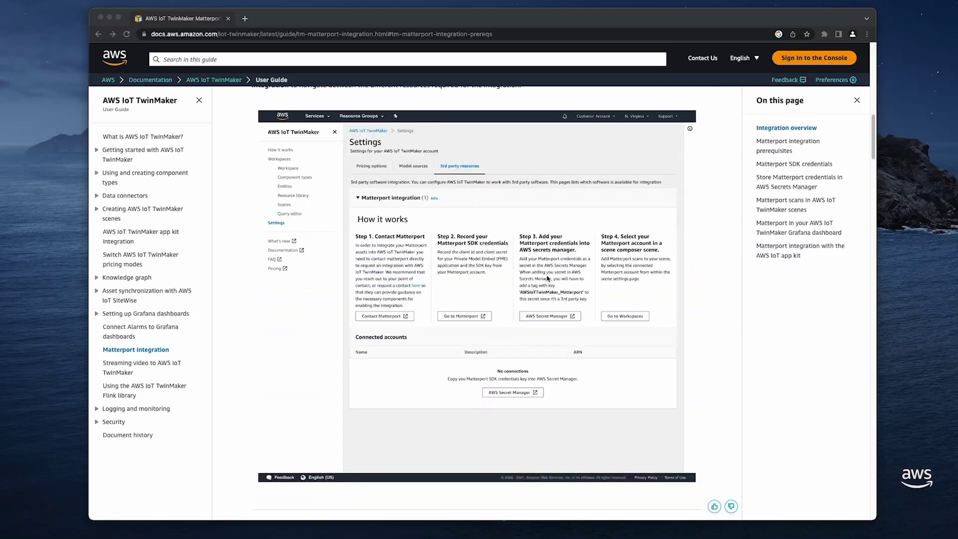
{"action": "scroll", "coordinate": [547, 279], "scroll_direction": "down", "scroll_amount": 5}
Submit Matterport's integration contact form from the Matterport and AWS IoT TwinMaker partner page
{"action": "scroll", "coordinate": [548, 278], "scroll_direction": "down", "scroll_amount": 5}
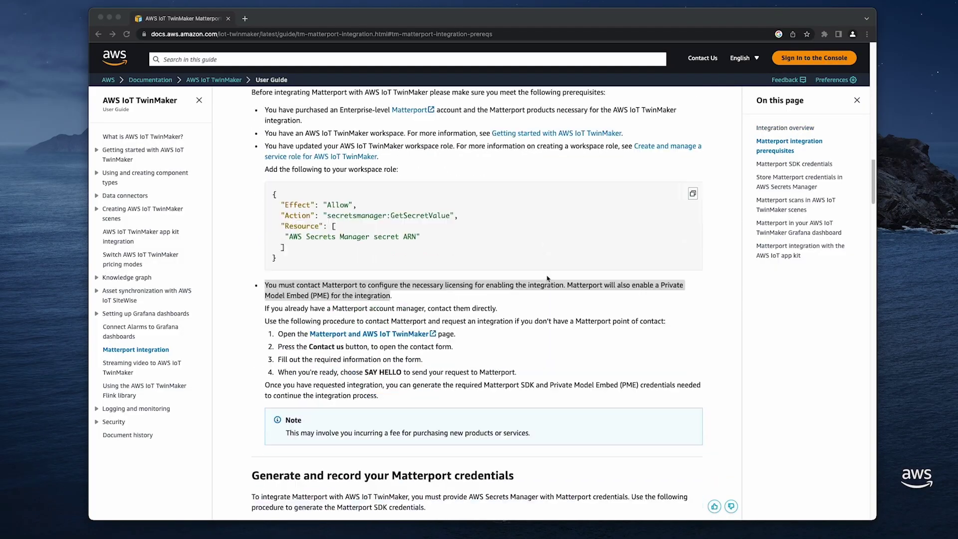
{"action": "left_click", "coordinate": [272, 158]}
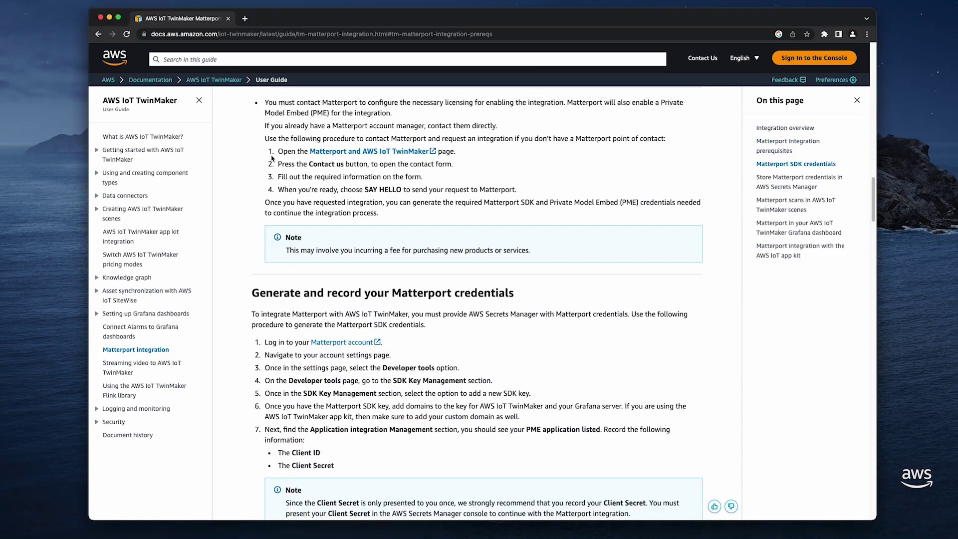
{"action": "left_click", "coordinate": [329, 153]}
{"action": "middle_click", "coordinate": [212, 18]}
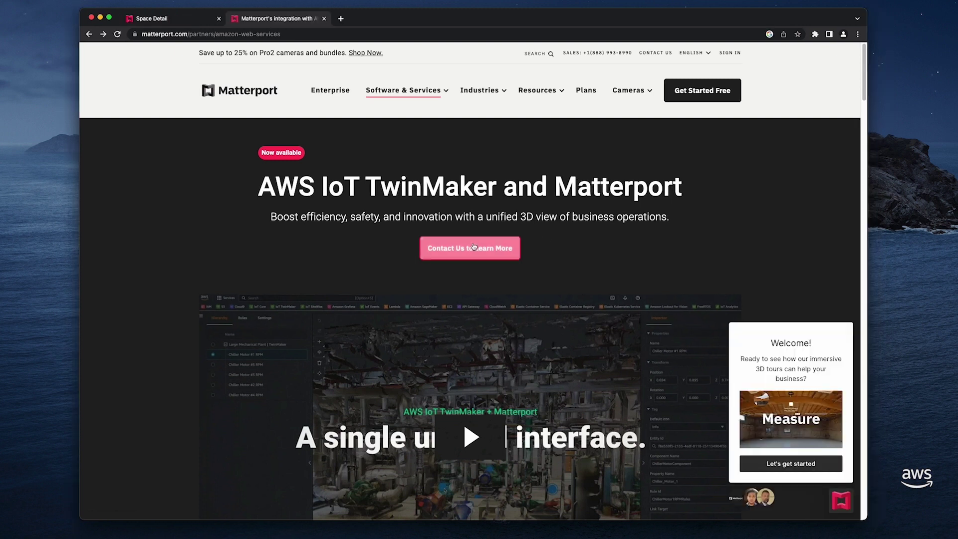
{"action": "left_click", "coordinate": [471, 248]}
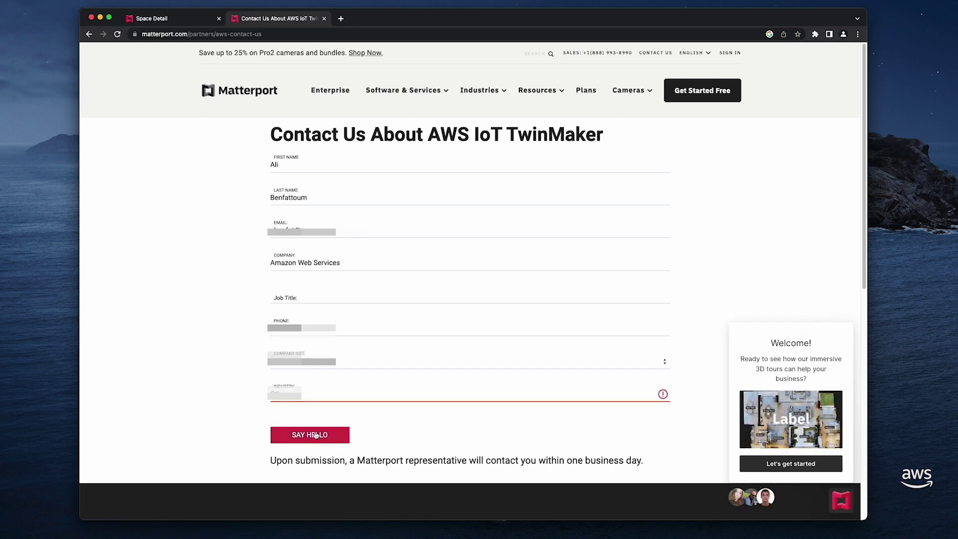
{"action": "left_click", "coordinate": [315, 435]}
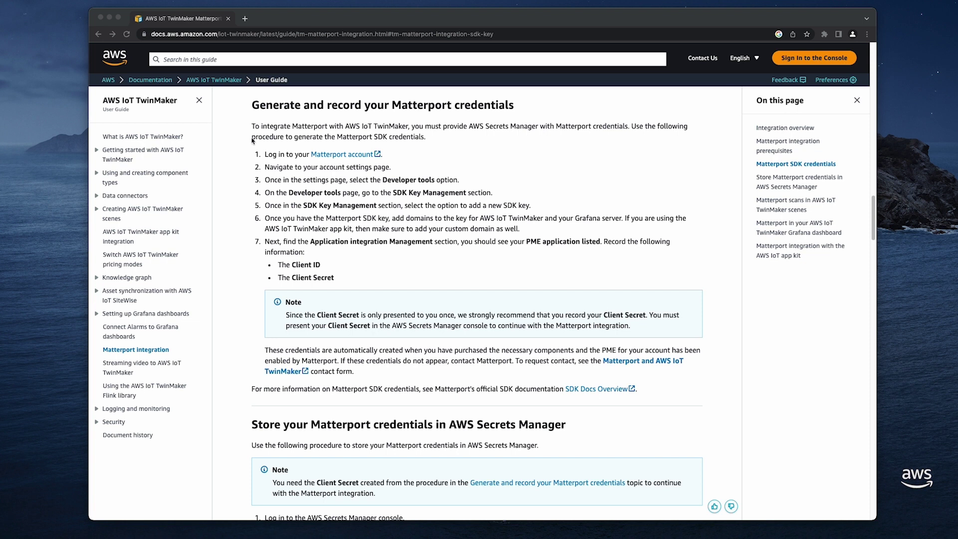
Highlight the Client ID and Client Secret lines in the guide's credentials section
{"action": "key", "text": "super+Tab"}
{"action": "left_click", "coordinate": [319, 262]}
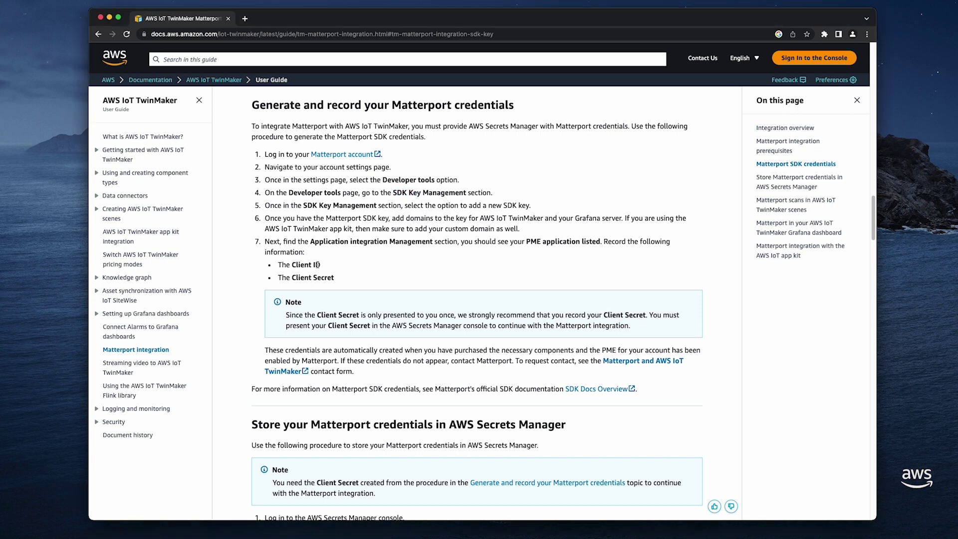
{"action": "left_click_drag", "start_coordinate": [278, 265], "coordinate": [341, 282]}
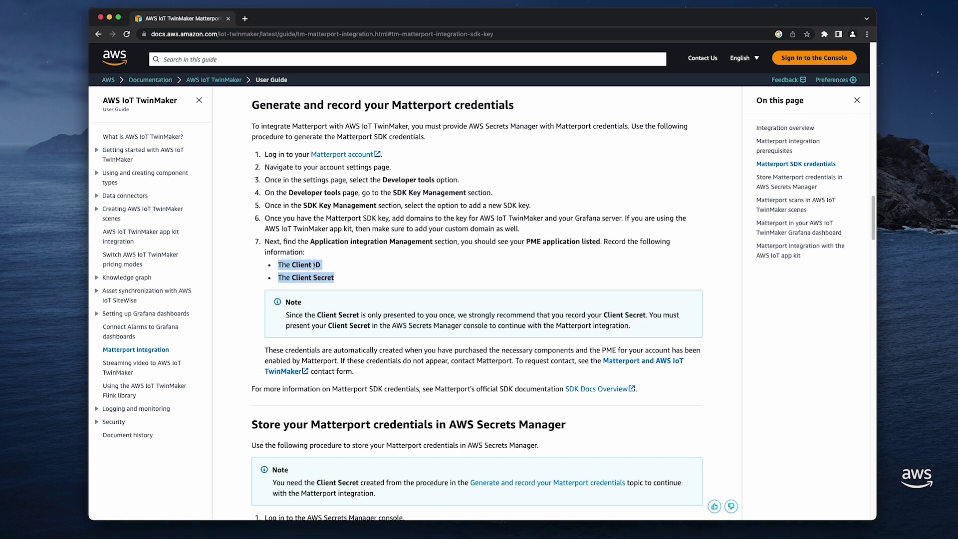
{"action": "left_click", "coordinate": [342, 283]}
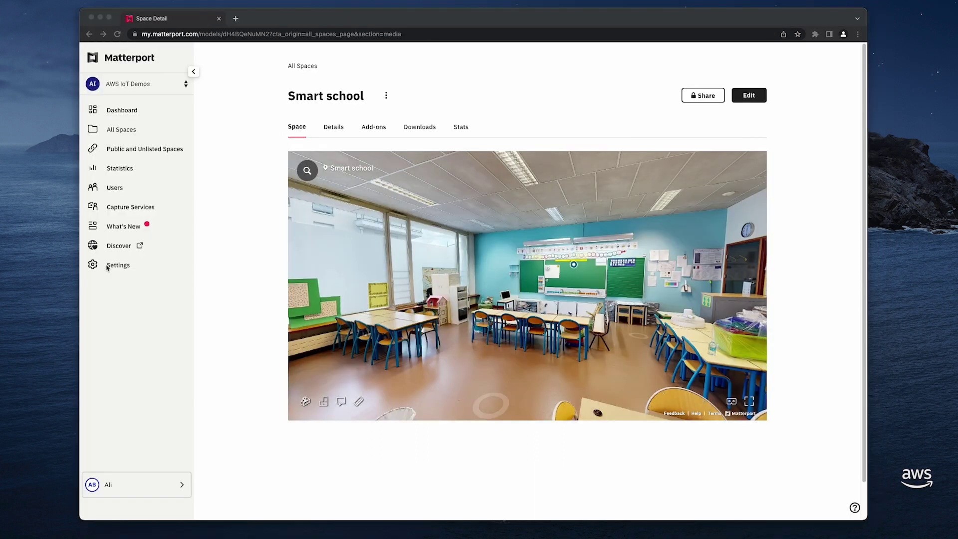
Generate a Matterport SDK key named Smart School in Developer Tools, accepting the agreement
{"action": "left_click", "coordinate": [114, 268]}
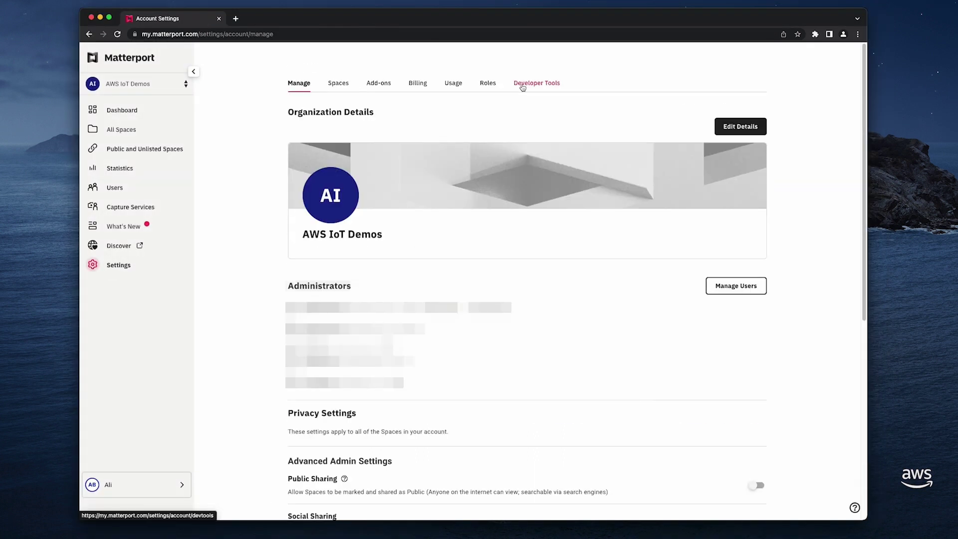
{"action": "left_click", "coordinate": [523, 85]}
{"action": "scroll", "coordinate": [324, 299], "scroll_direction": "down", "scroll_amount": 5}
{"action": "left_click", "coordinate": [325, 307]}
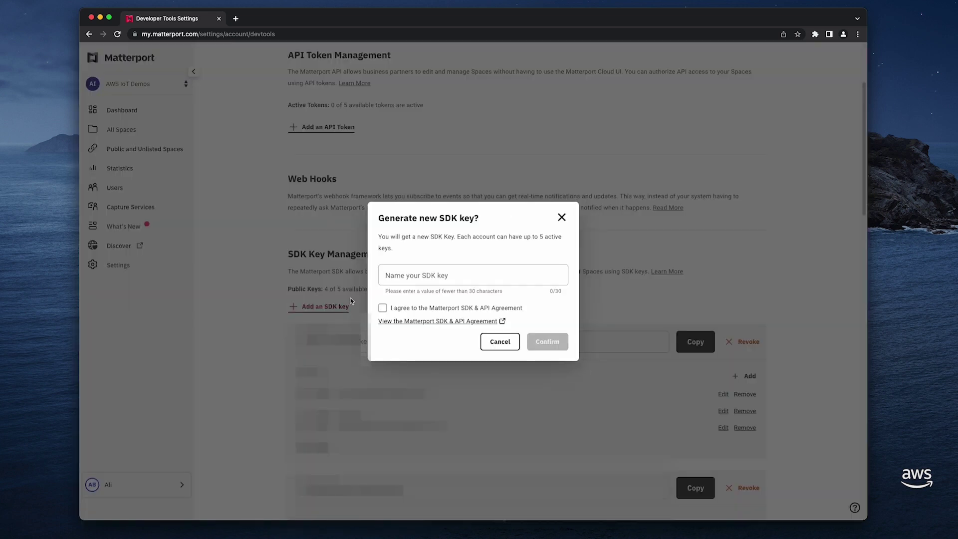
{"action": "left_click", "coordinate": [401, 272]}
{"action": "type", "text": "Smart School"}
{"action": "left_click", "coordinate": [383, 308]}
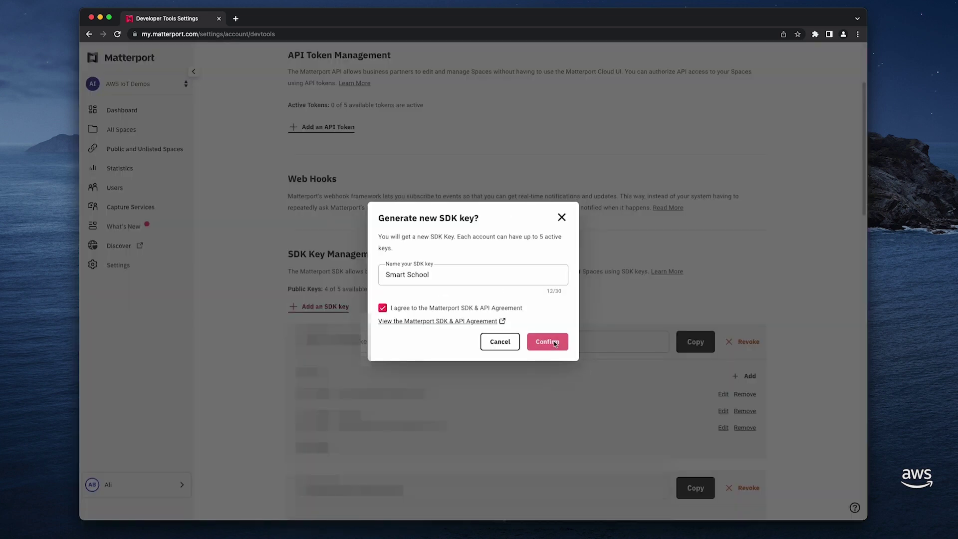
{"action": "left_click", "coordinate": [548, 341]}
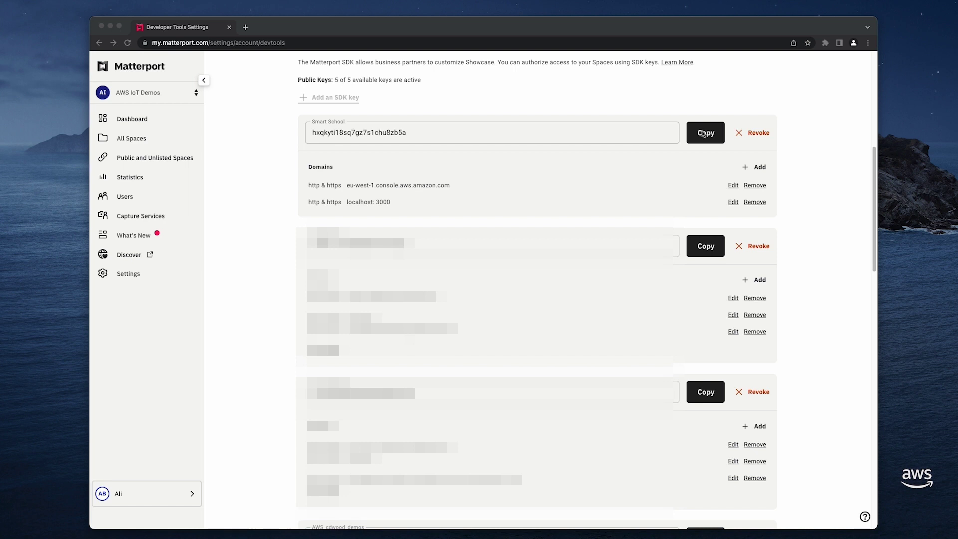
Copy the Smart School SDK key into the note on a new 'SDK KEY:' line
{"action": "left_click", "coordinate": [705, 134]}
{"action": "left_click", "coordinate": [706, 133]}
{"action": "key", "text": "Return"}
{"action": "type", "text": "SDK KEY"}
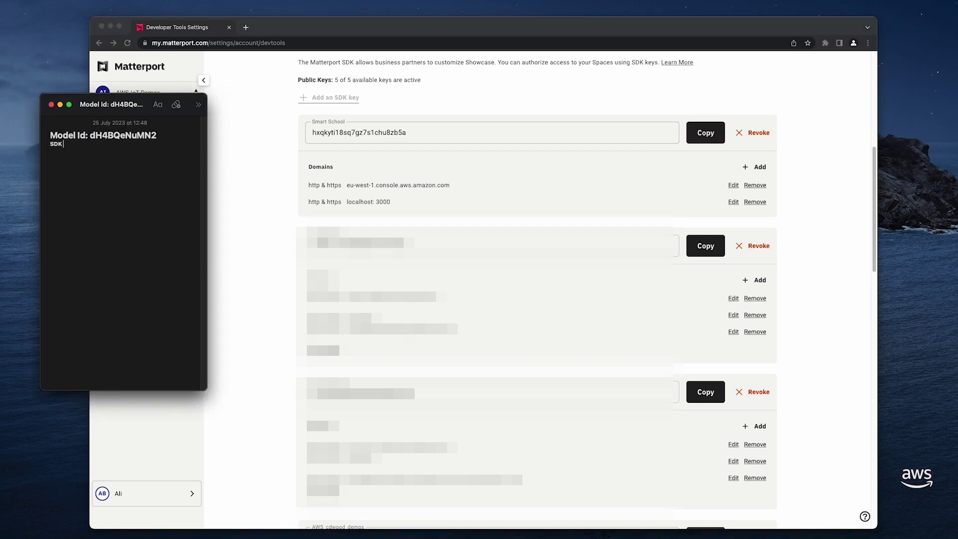
{"action": "type", "text": ":"}
{"action": "key", "text": "super+v"}
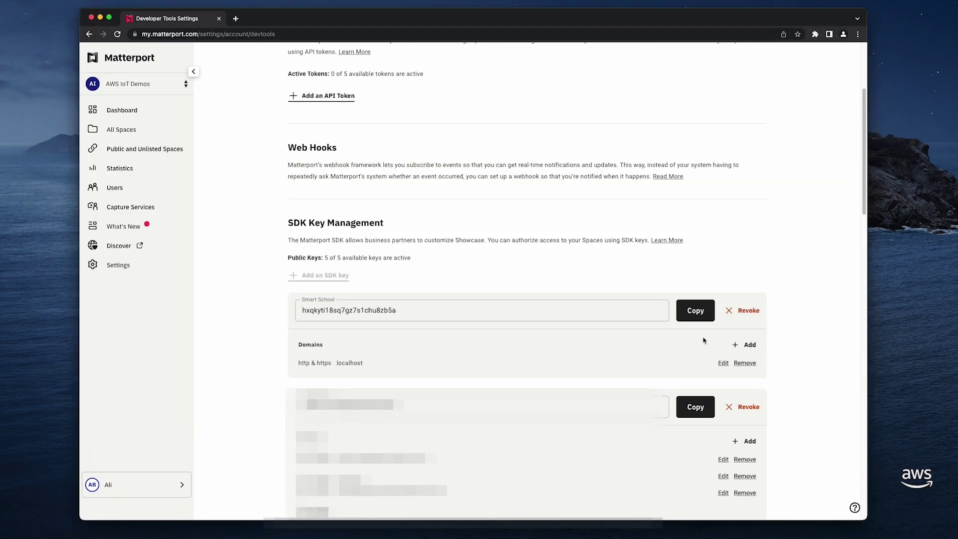
Add eu-west-1.console.aws.amazon.com as an allowed domain for the Smart School key
{"action": "left_click", "coordinate": [749, 345]}
{"action": "double_click", "coordinate": [477, 272]}
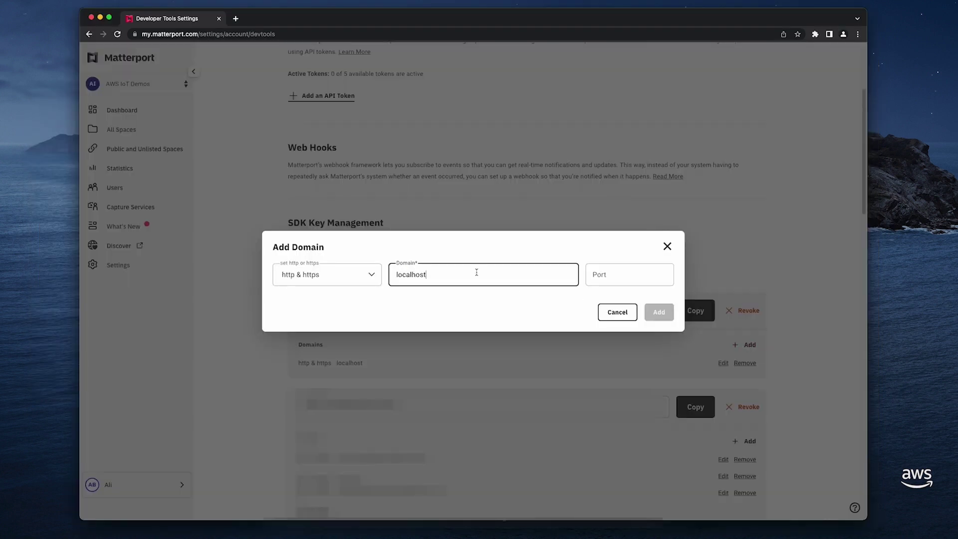
{"action": "key", "text": "super+v"}
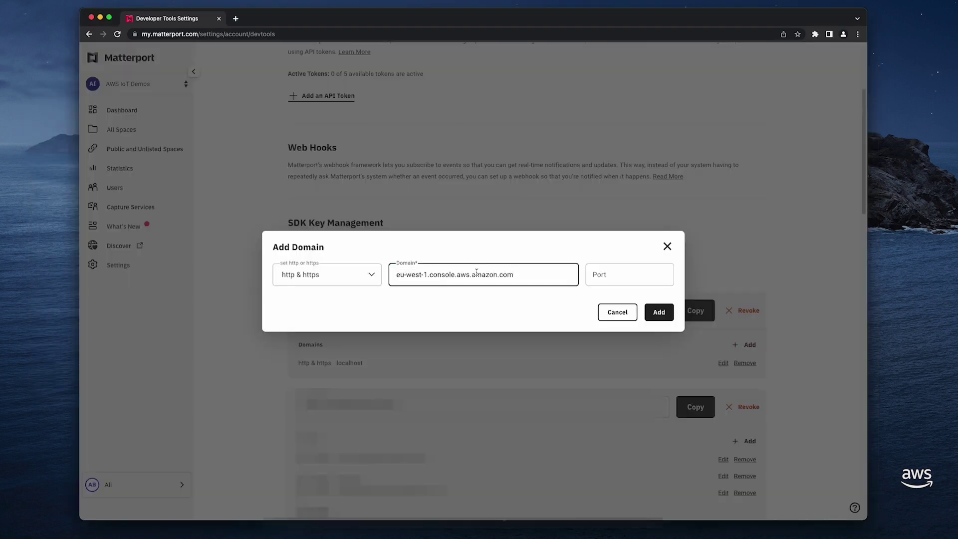
{"action": "left_click", "coordinate": [657, 313]}
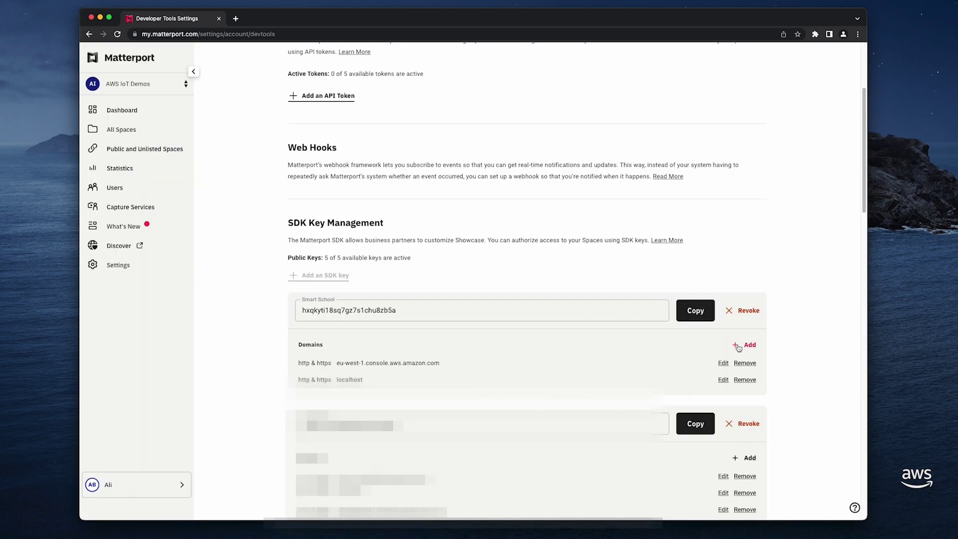
Reset and confirm a new client secret for the AWS x Matterport application
{"action": "scroll", "coordinate": [252, 242], "scroll_direction": "down", "scroll_amount": 7}
{"action": "scroll", "coordinate": [252, 242], "scroll_direction": "down", "scroll_amount": 5}
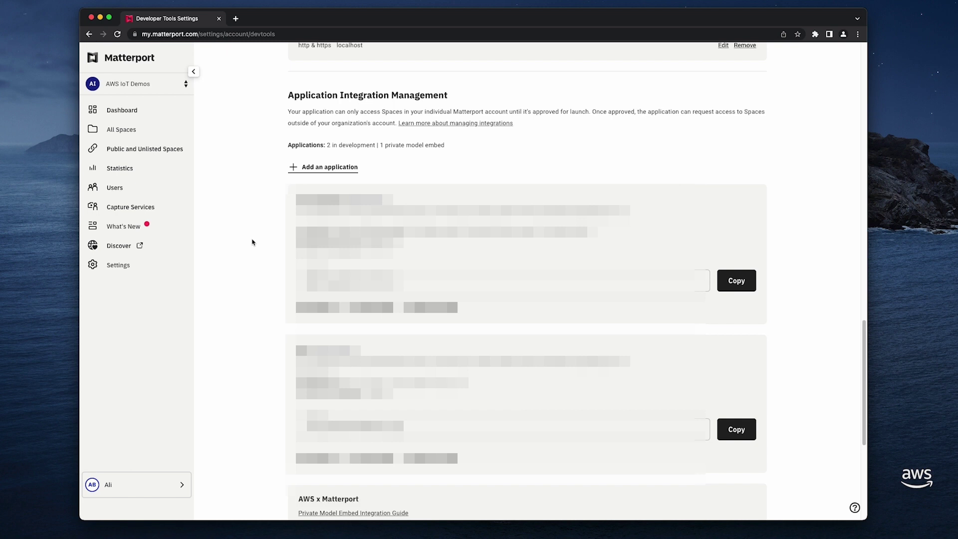
{"action": "scroll", "coordinate": [252, 242], "scroll_direction": "down", "scroll_amount": 5}
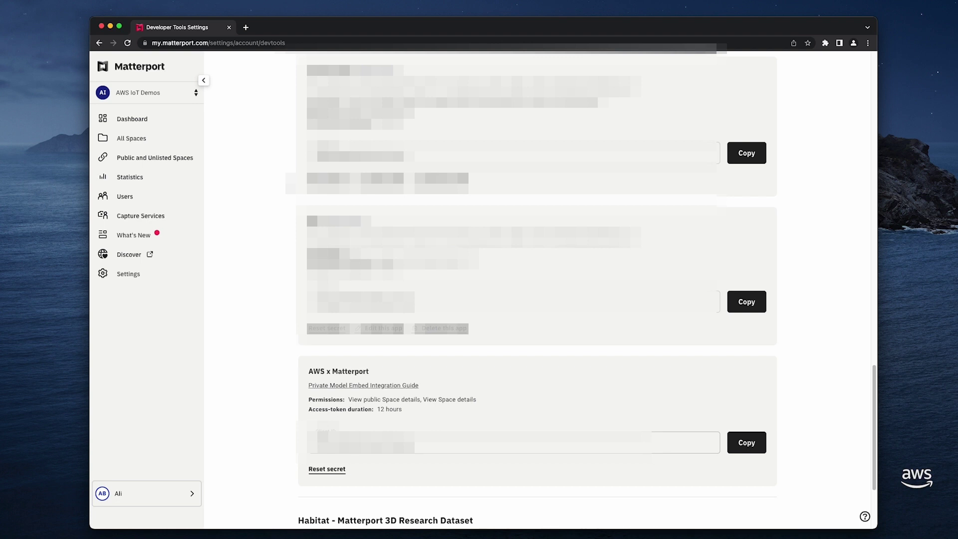
{"action": "scroll", "coordinate": [538, 289], "scroll_direction": "down", "scroll_amount": 5}
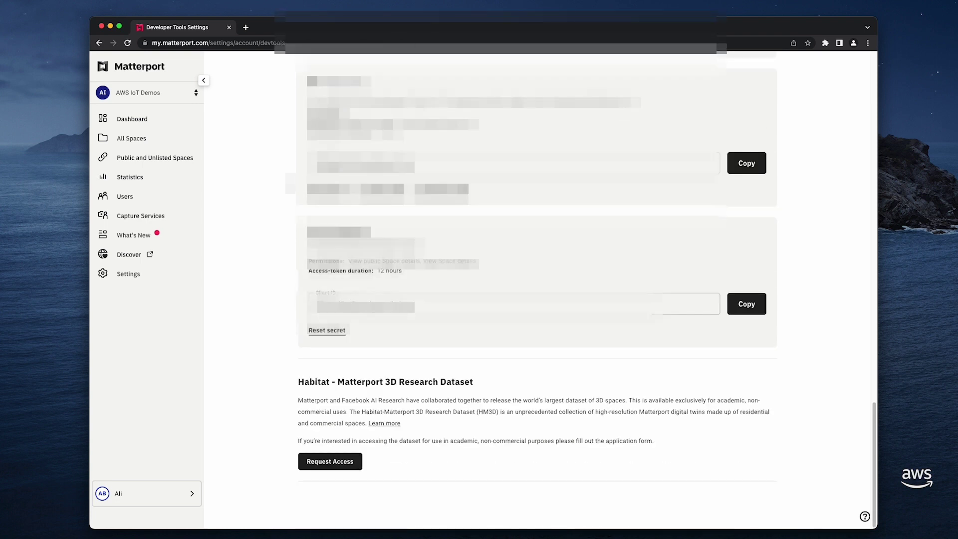
{"action": "left_click", "coordinate": [320, 331]}
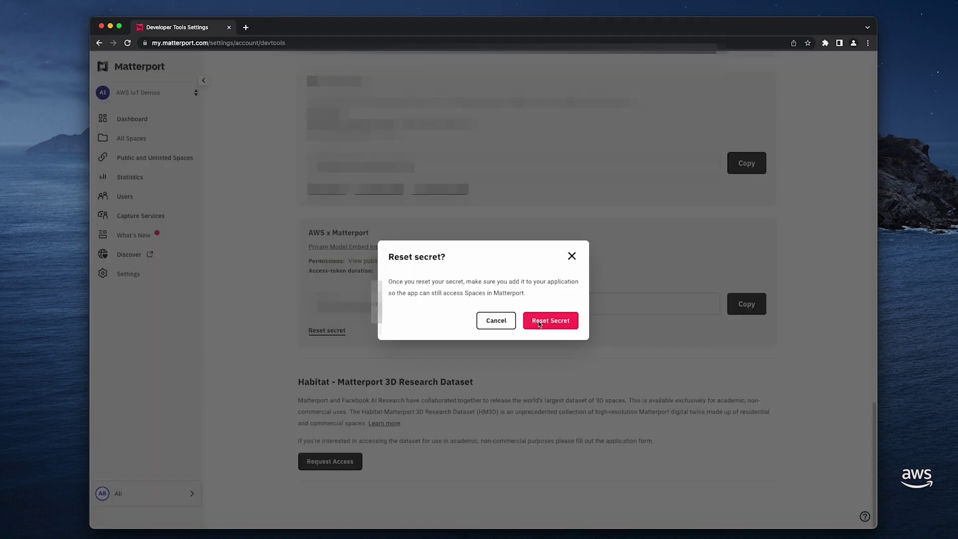
{"action": "left_click", "coordinate": [542, 323]}
Save the new client secret in the notes under 'client secret'
{"action": "left_click", "coordinate": [557, 307]}
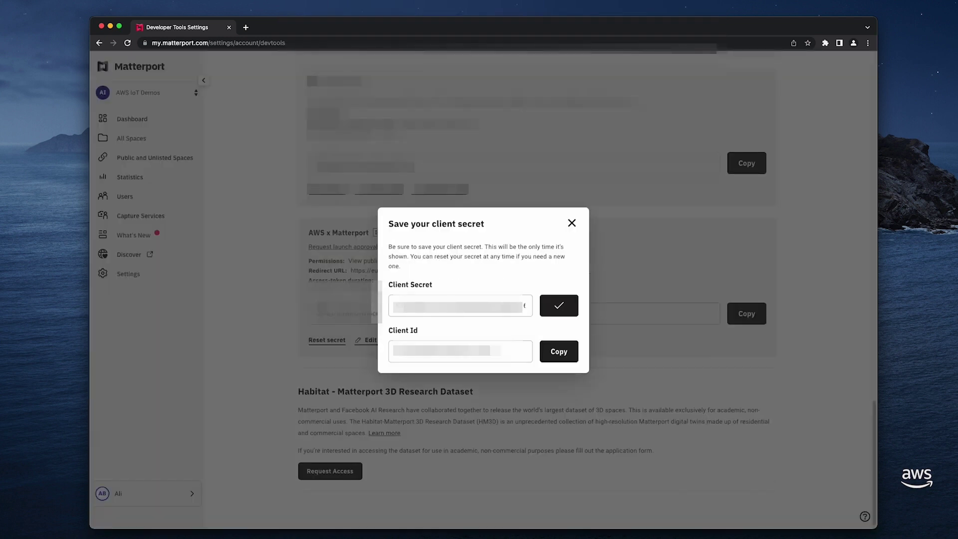
{"action": "key", "text": "super+Tab"}
{"action": "type", "text": "client secret"}
{"action": "key", "text": "super+v"}
Save the client id in the notes under 'Client id' and close the secret dialog
{"action": "key", "text": "Return"}
{"action": "key", "text": "Return"}
{"action": "type", "text": "Client id"}
{"action": "key", "text": "super+Tab"}
{"action": "left_click", "coordinate": [559, 351]}
{"action": "key", "text": "super+Tab"}
{"action": "key", "text": "Return"}
{"action": "key", "text": "super+v"}
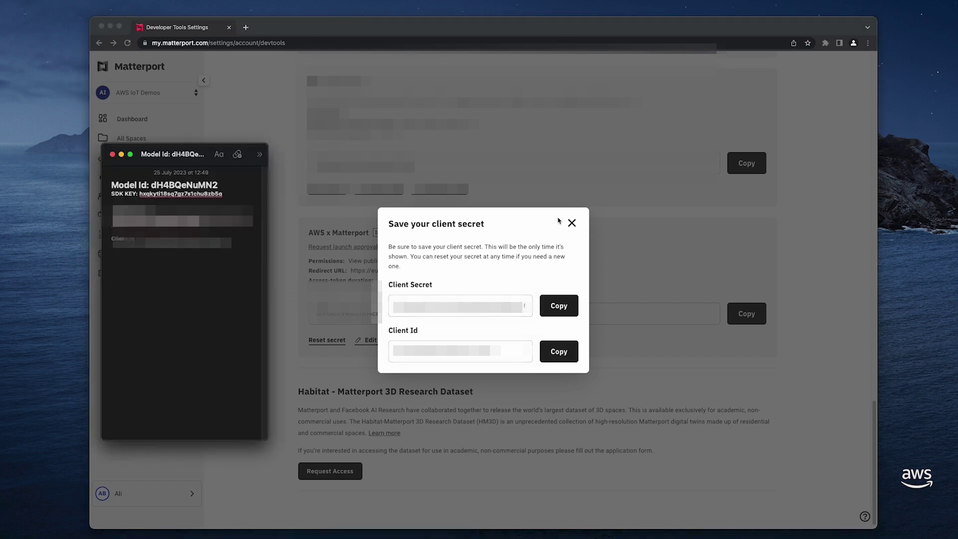
{"action": "left_click", "coordinate": [572, 224]}
{"action": "left_click", "coordinate": [572, 224]}
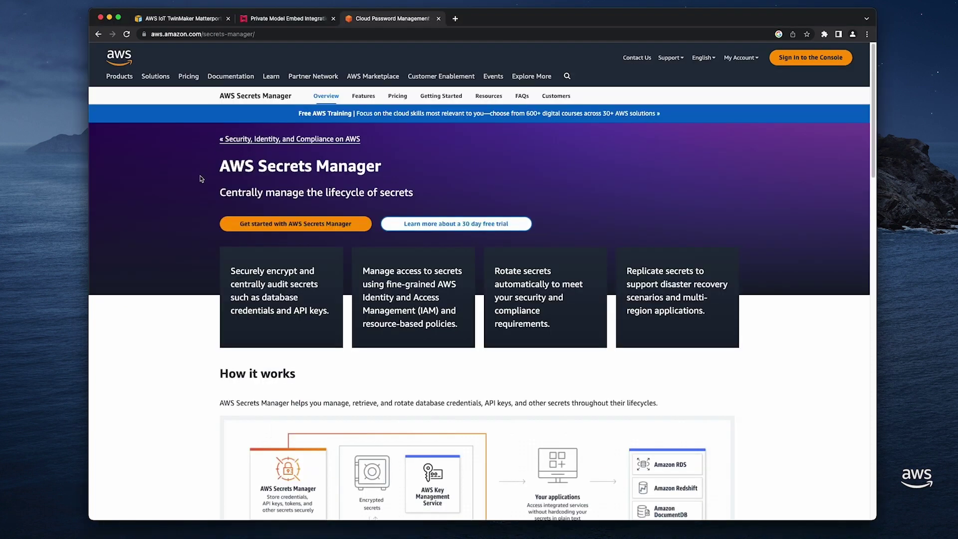
Enter the IAM account password and sign in to the AWS Console in eu-west-1
{"action": "scroll", "coordinate": [201, 179], "scroll_direction": "down", "scroll_amount": 6}
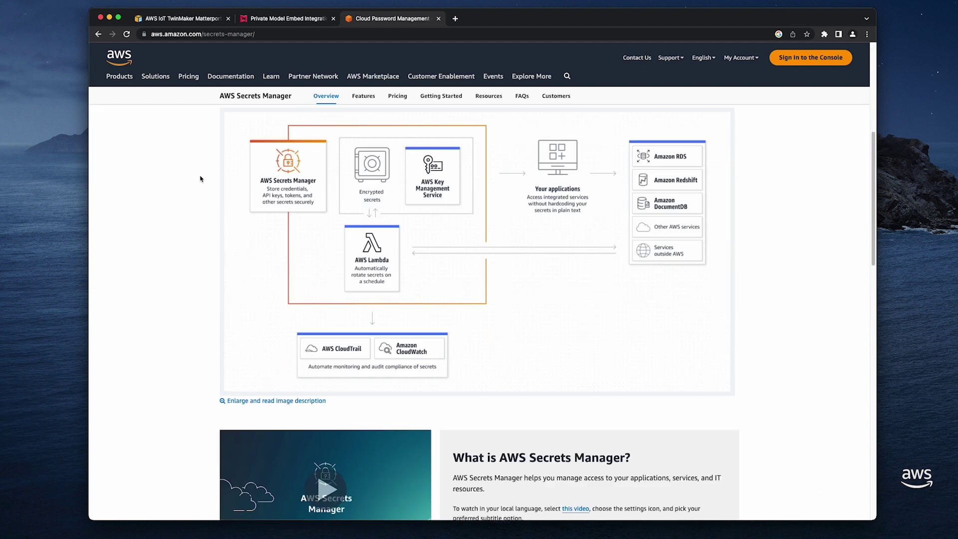
{"action": "scroll", "coordinate": [201, 179], "scroll_direction": "up", "scroll_amount": 3}
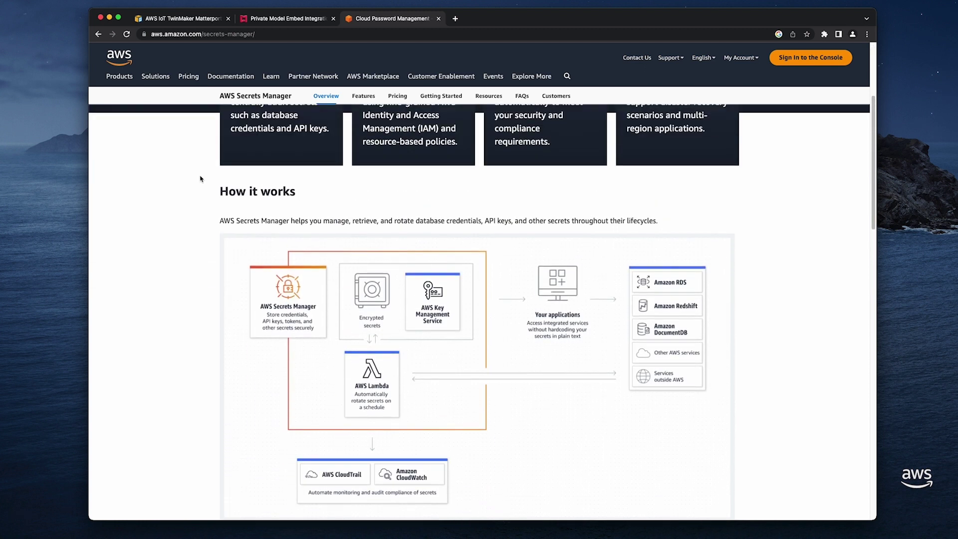
{"action": "scroll", "coordinate": [201, 178], "scroll_direction": "up", "scroll_amount": 4}
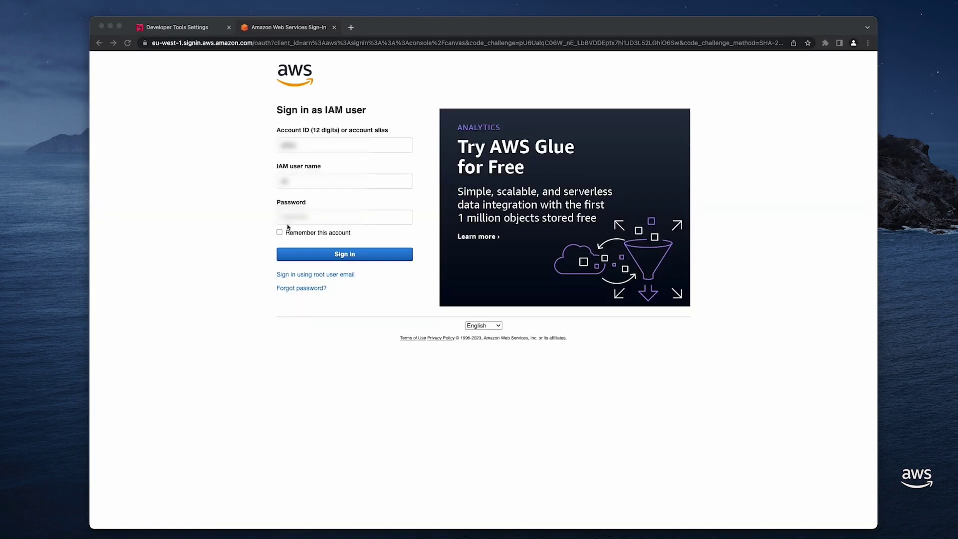
{"action": "left_click", "coordinate": [288, 221]}
{"action": "left_click", "coordinate": [310, 254]}
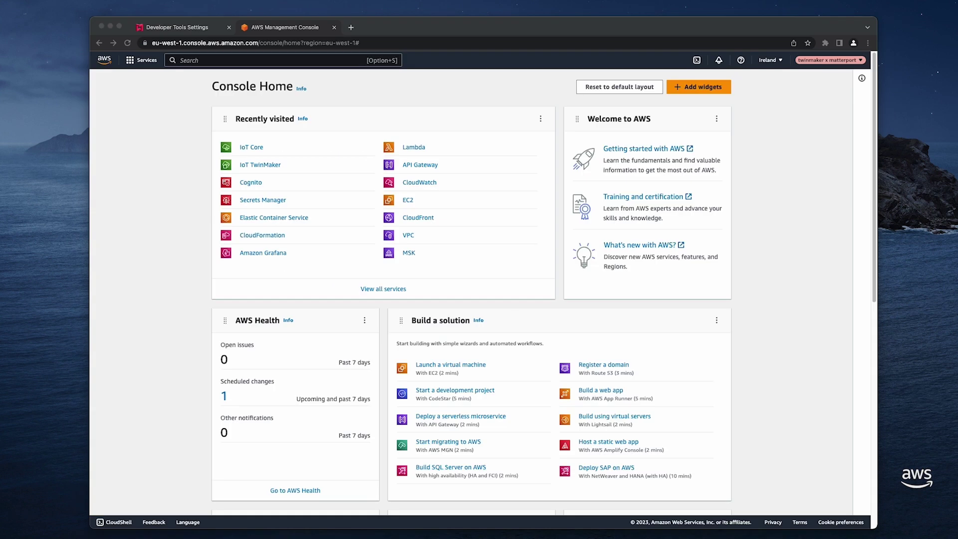
Inspect the com.stf.IndoorEnvironmentObserved component type in the IndoorEnvWorkspace workspace
{"action": "left_click", "coordinate": [264, 168]}
{"action": "left_click", "coordinate": [264, 169]}
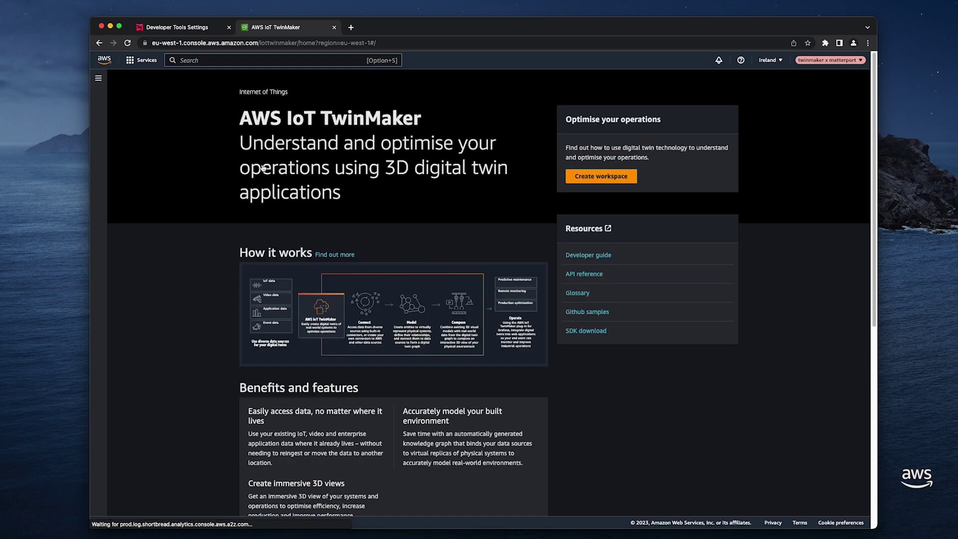
{"action": "left_click", "coordinate": [98, 78]}
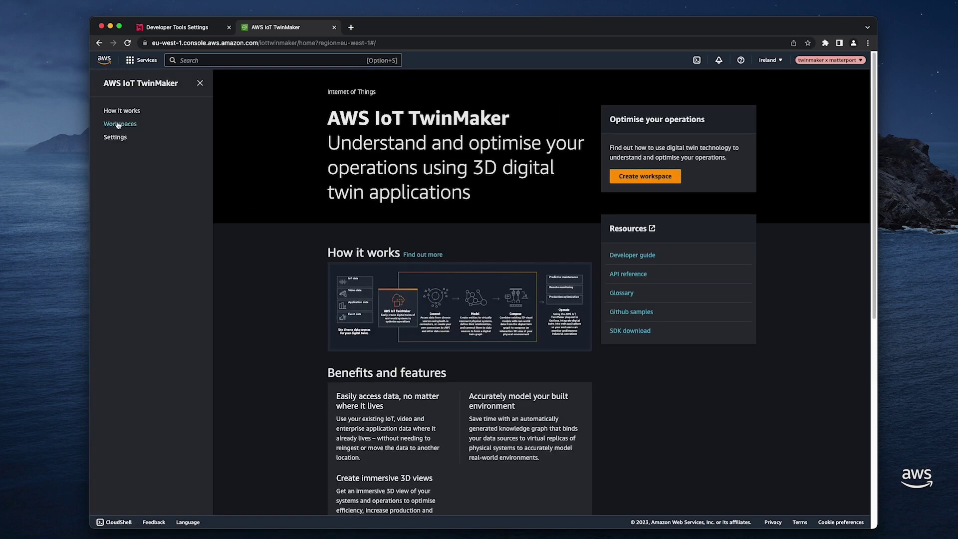
{"action": "left_click", "coordinate": [120, 124]}
{"action": "left_click", "coordinate": [276, 241]}
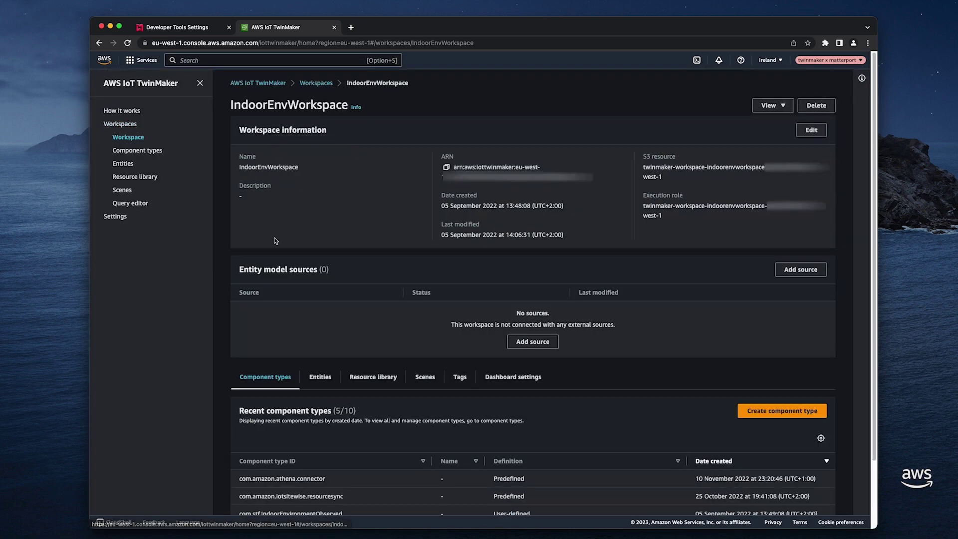
{"action": "left_click", "coordinate": [138, 150]}
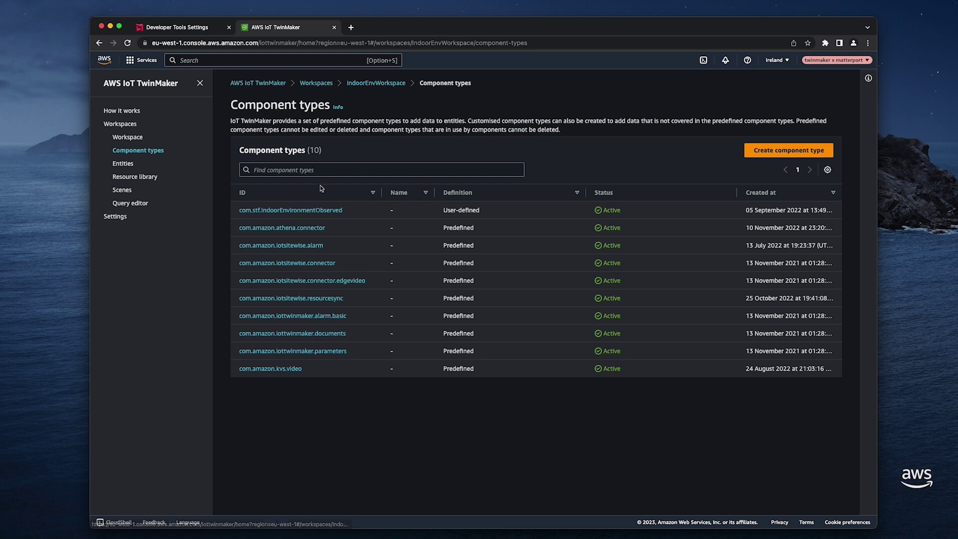
{"action": "left_click", "coordinate": [299, 210]}
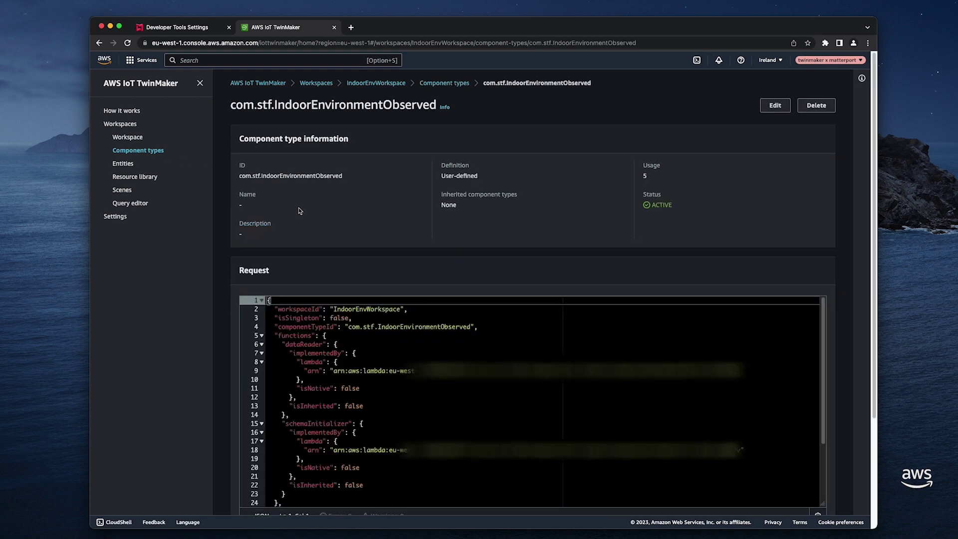
{"action": "scroll", "coordinate": [332, 296], "scroll_direction": "down", "scroll_amount": 3}
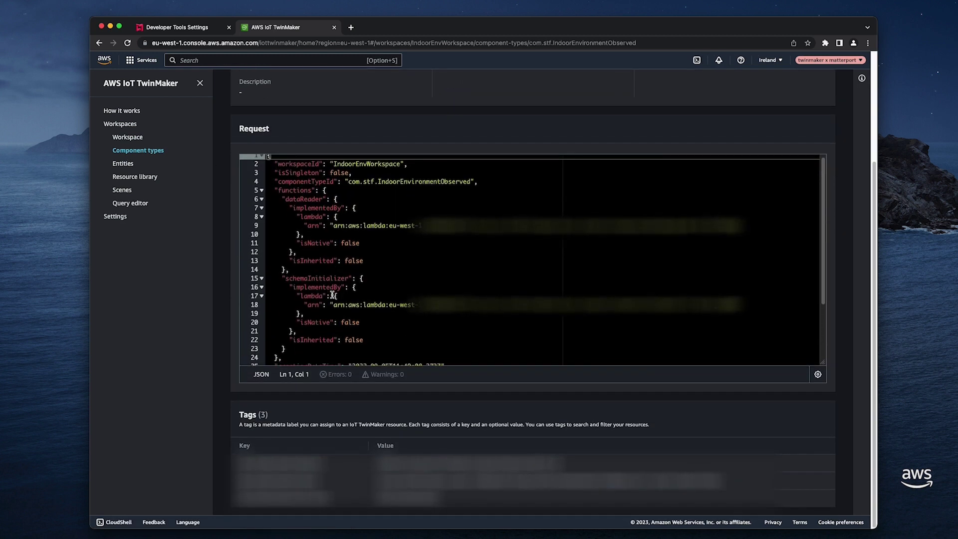
{"action": "scroll", "coordinate": [333, 295], "scroll_direction": "up", "scroll_amount": 3}
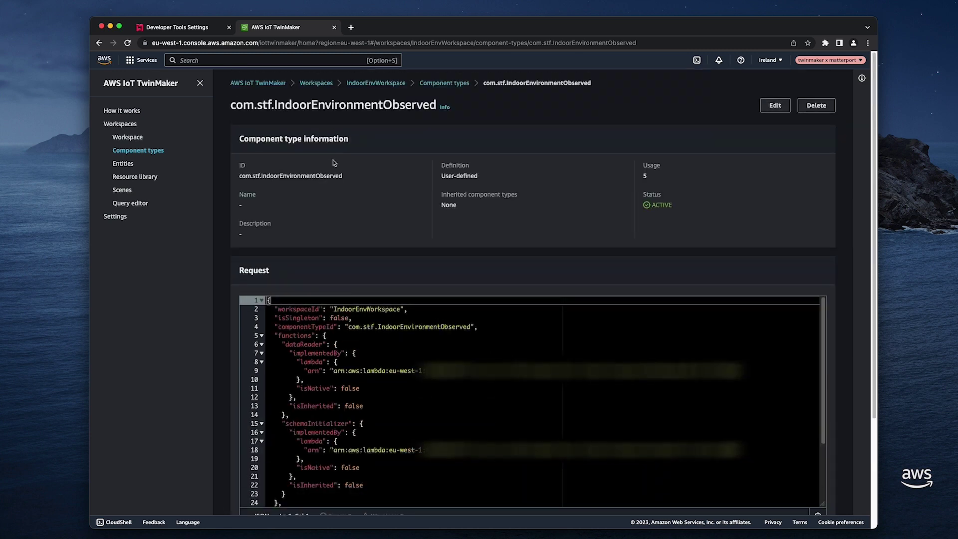
Return to the TwinMaker home page and open Settings from the navigation panel
{"action": "left_click", "coordinate": [143, 83]}
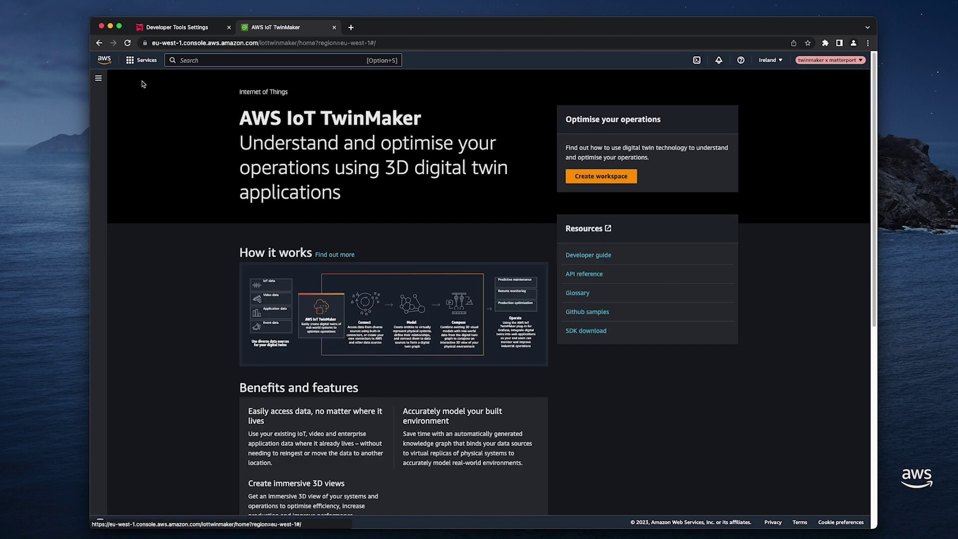
{"action": "left_click", "coordinate": [97, 78]}
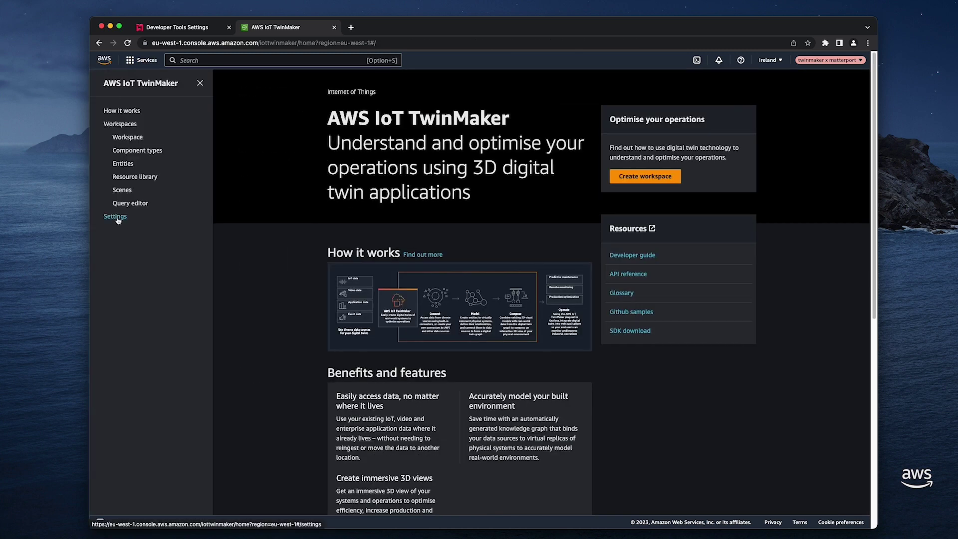
{"action": "left_click", "coordinate": [115, 216]}
View the Third-party resources Matterport steps and open AWS Secrets Manager from Step 3 in a new tab
{"action": "left_click", "coordinate": [383, 143]}
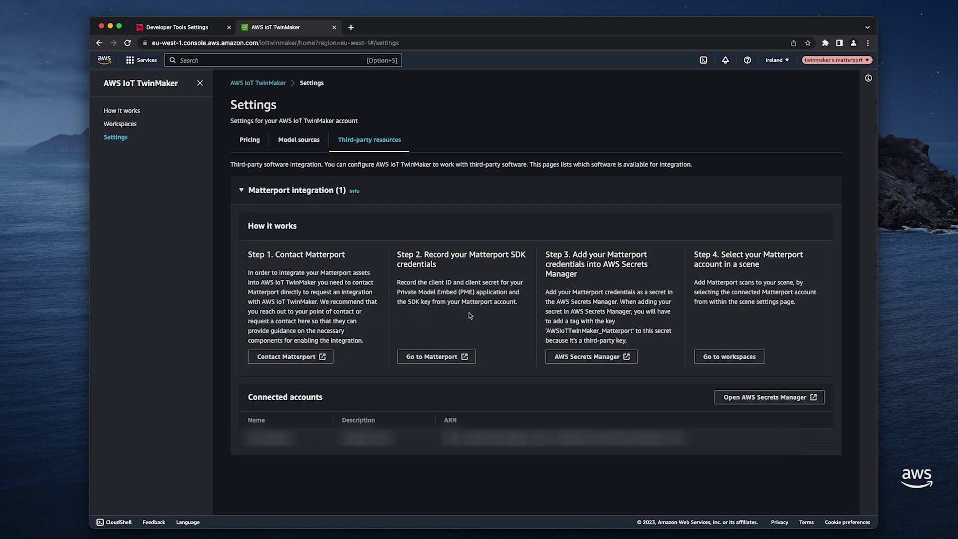
{"action": "left_click", "coordinate": [586, 358]}
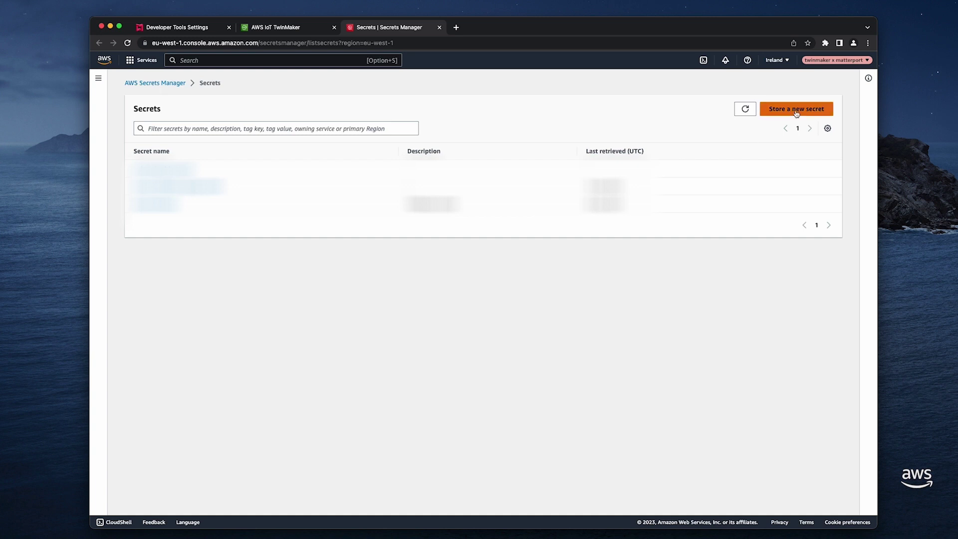
Start a new Other-type secret and add an application_key row with its pasted value
{"action": "left_click", "coordinate": [99, 79]}
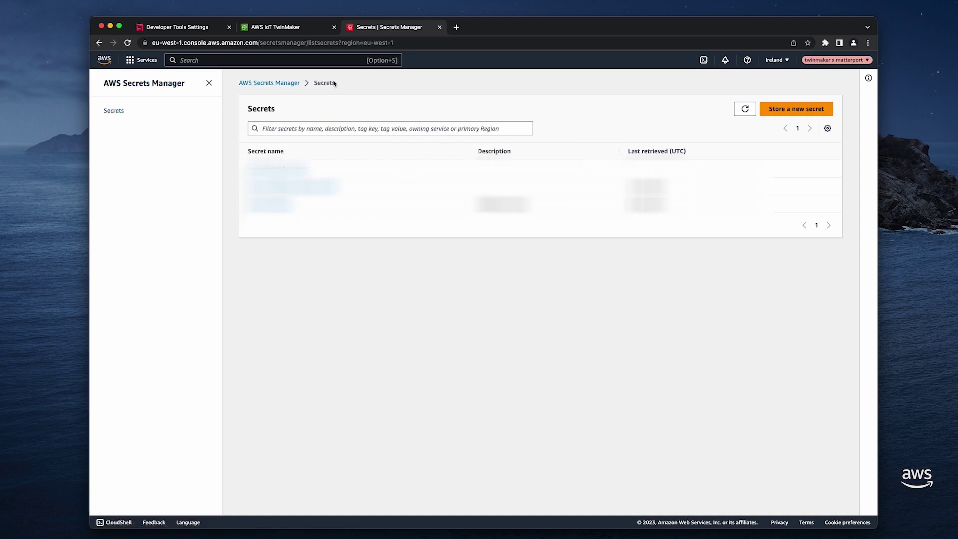
{"action": "left_click", "coordinate": [786, 109]}
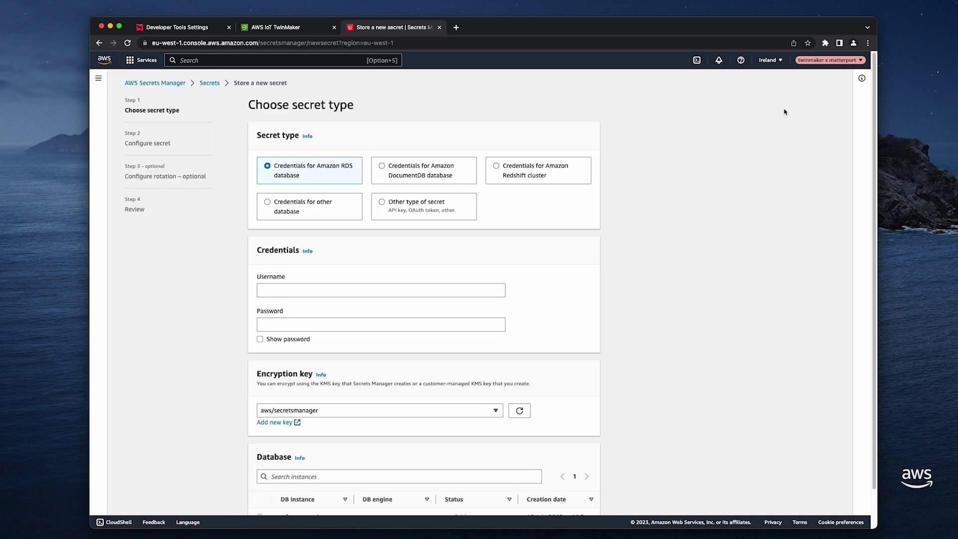
{"action": "left_click", "coordinate": [418, 206]}
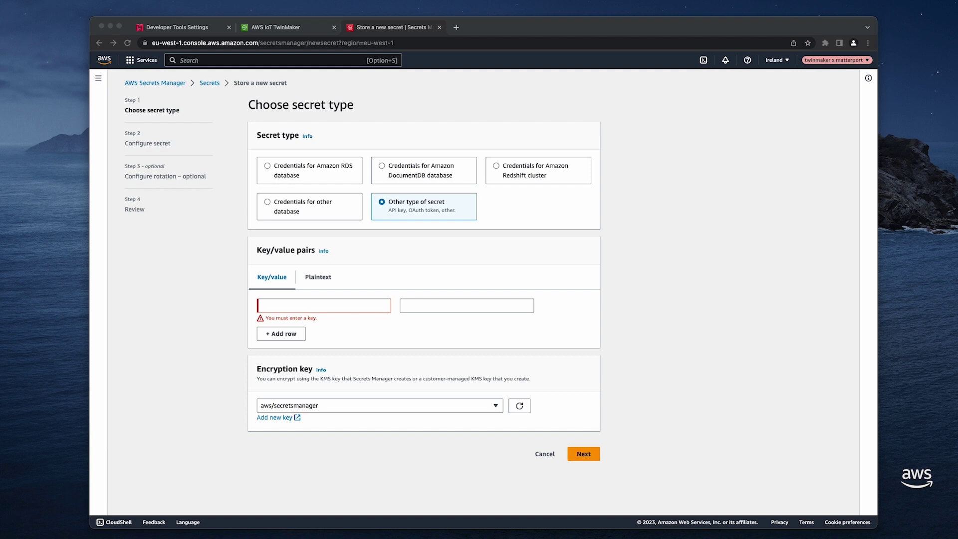
{"action": "left_click", "coordinate": [332, 302]}
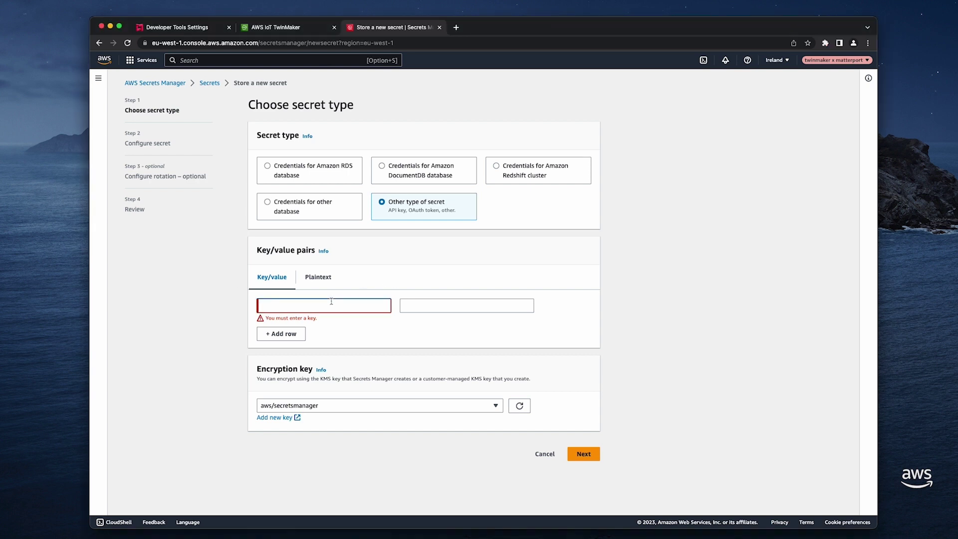
{"action": "key", "text": "Tab"}
{"action": "left_click", "coordinate": [283, 326]}
Add a client_id key with its pasted value
{"action": "left_click", "coordinate": [283, 329]}
{"action": "type", "text": "client_id"}
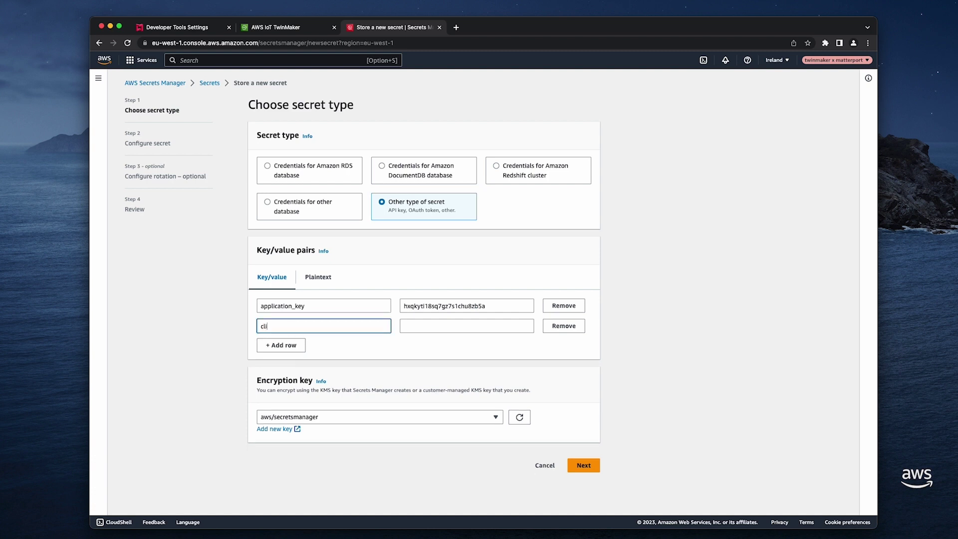
{"action": "left_click", "coordinate": [439, 329]}
{"action": "key", "text": "super+v"}
Add a client_secret row with its pasted value, then enter the secret name classroom/twin
{"action": "left_click", "coordinate": [294, 345]}
{"action": "left_click", "coordinate": [294, 348]}
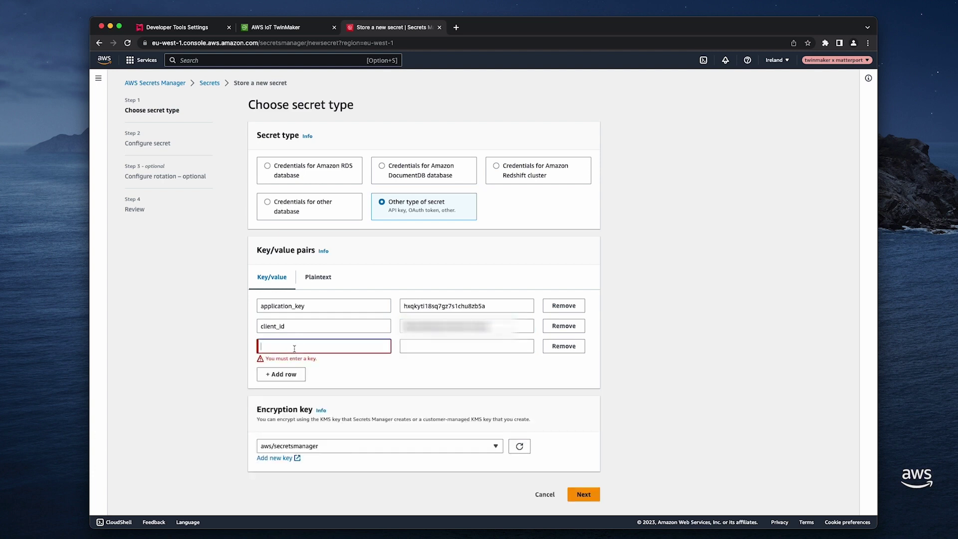
{"action": "type", "text": "client_scret"}
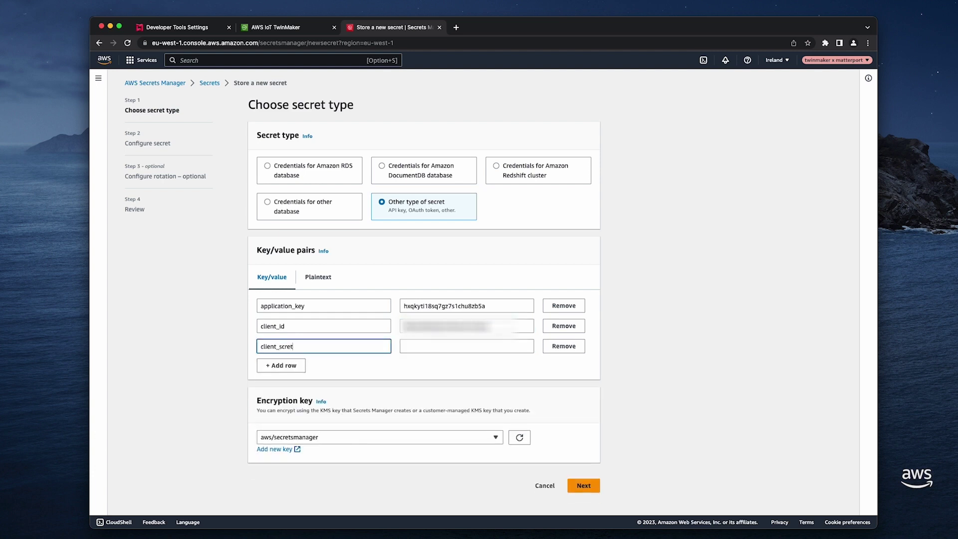
{"action": "key", "text": "BackSpace"}
{"action": "key", "text": "BackSpace"}
{"action": "key", "text": "BackSpace"}
{"action": "key", "text": "BackSpace"}
{"action": "type", "text": "ecret"}
{"action": "key", "text": "super+Tab"}
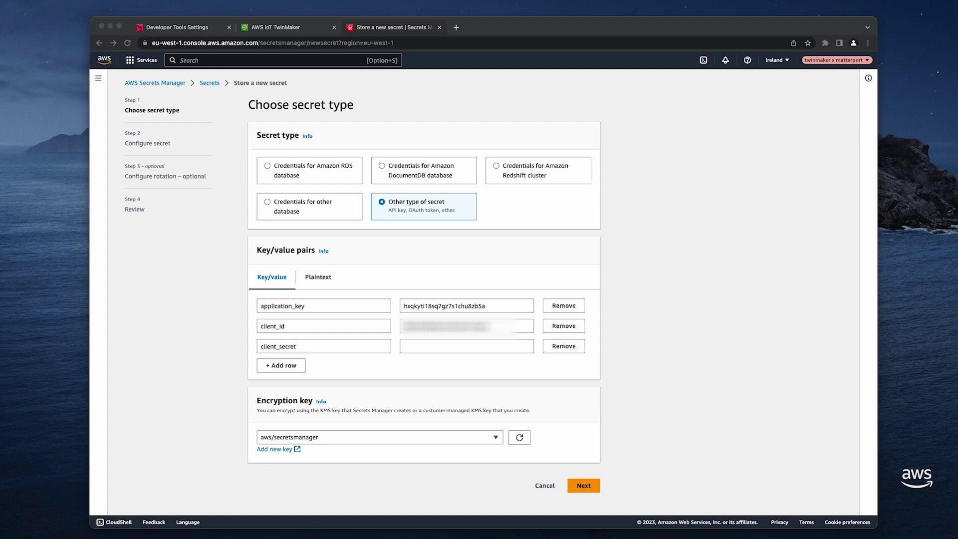
{"action": "left_click", "coordinate": [459, 346]}
{"action": "key", "text": "super+v"}
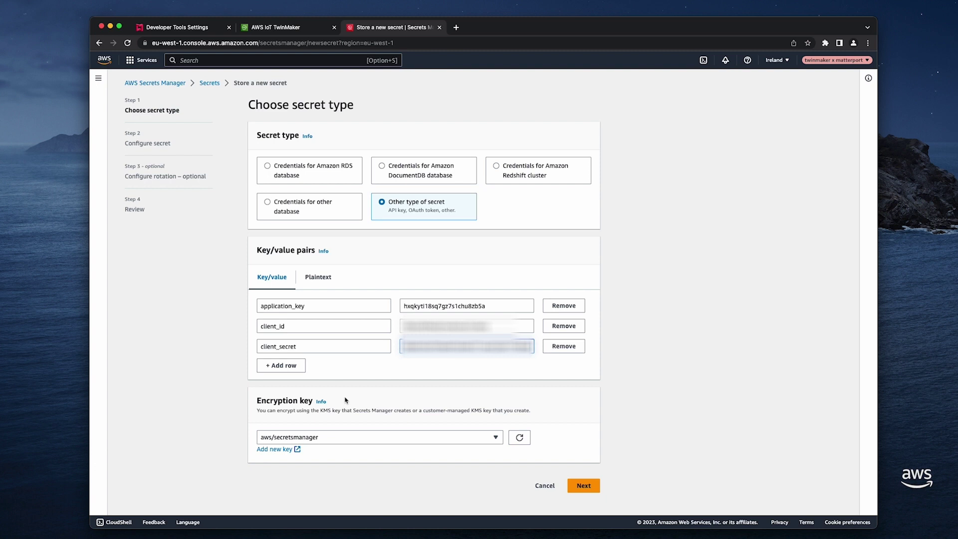
{"action": "key", "text": "Return"}
{"action": "type", "text": "classroom"}
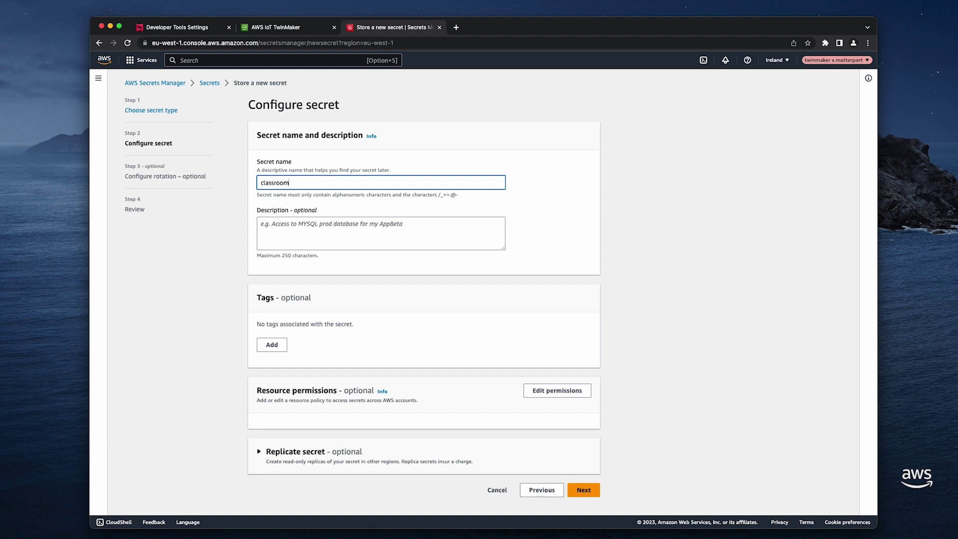
{"action": "type", "text": "/twin"}
Add a tag with key AWSIoTTwinMaker_Matterport to the secret
{"action": "left_click", "coordinate": [275, 345]}
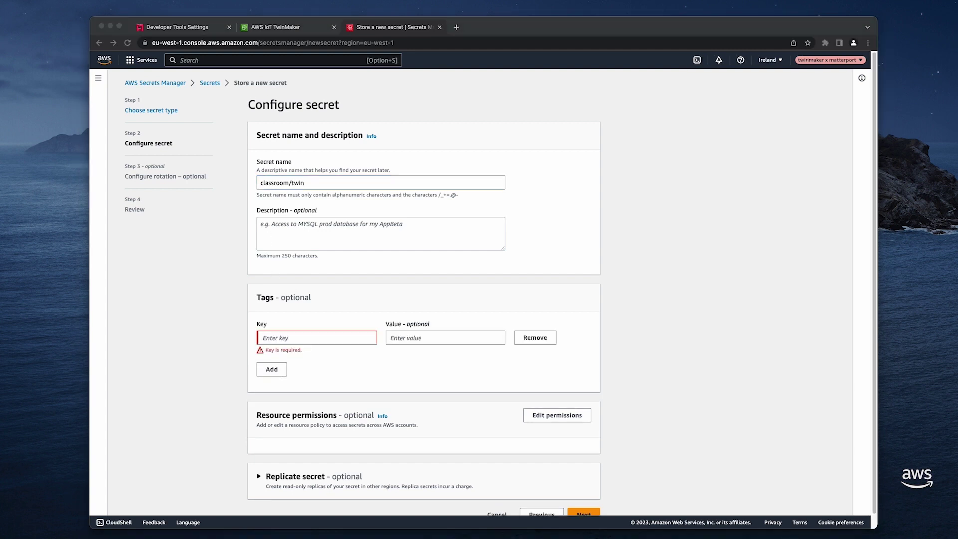
{"action": "key", "text": "super+Tab"}
{"action": "type", "text": "AWSIoTTwinMaker_Matterport"}
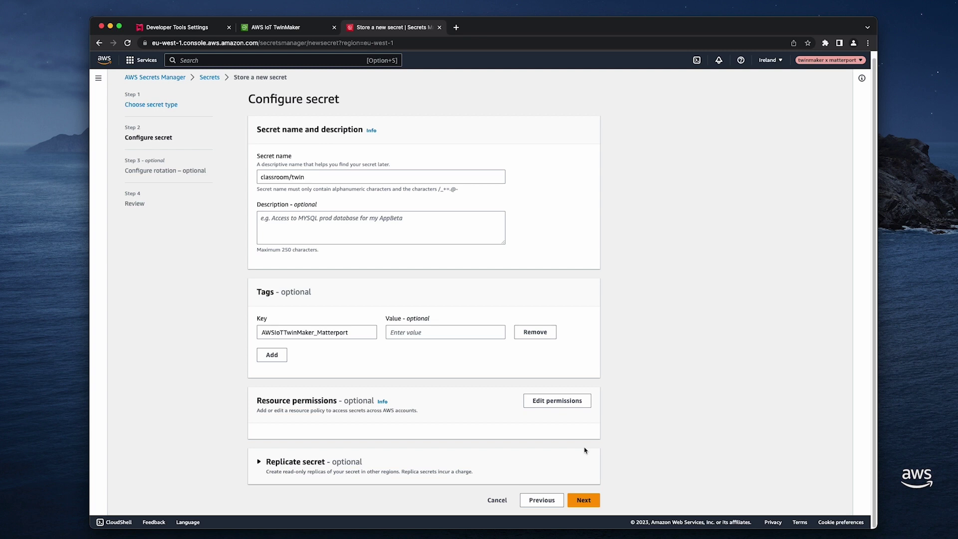
Skip automatic rotation and store the classroom/twin secret from the review page
{"action": "left_click", "coordinate": [582, 500]}
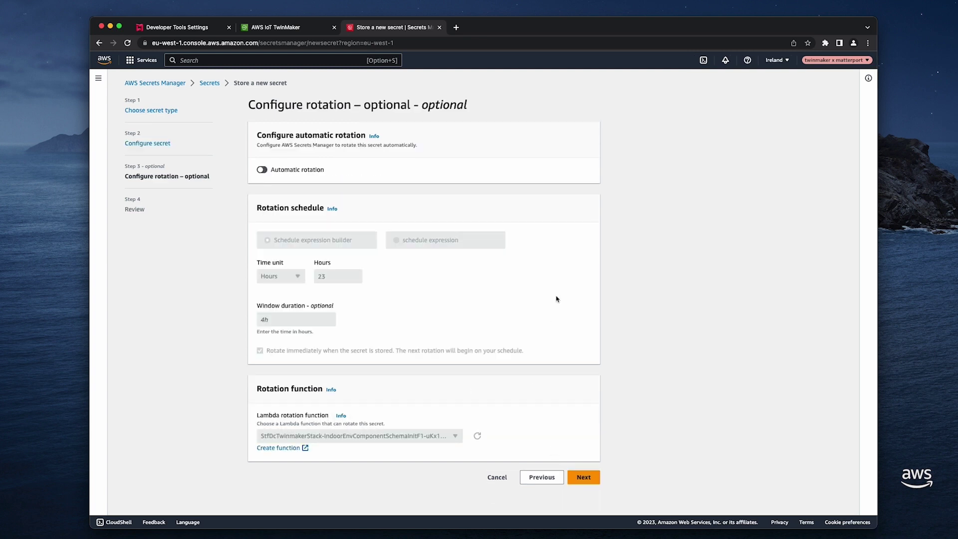
{"action": "left_click", "coordinate": [584, 478]}
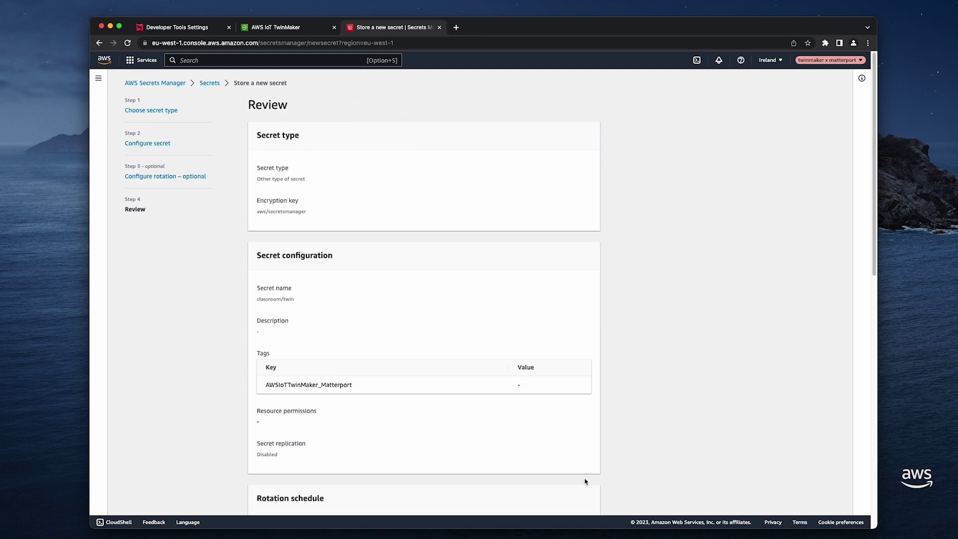
{"action": "scroll", "coordinate": [558, 403], "scroll_direction": "down", "scroll_amount": 15}
{"action": "scroll", "coordinate": [557, 403], "scroll_direction": "down", "scroll_amount": 5}
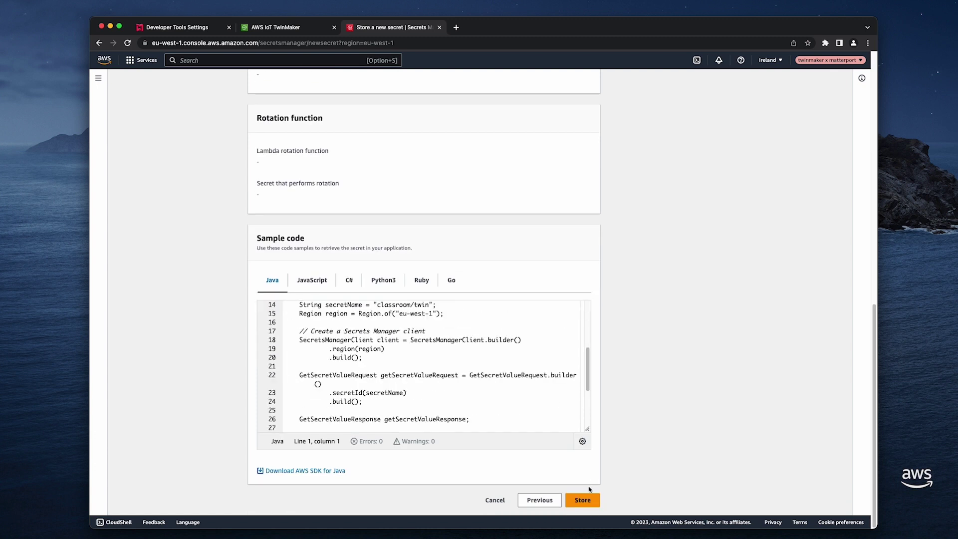
{"action": "left_click", "coordinate": [585, 499]}
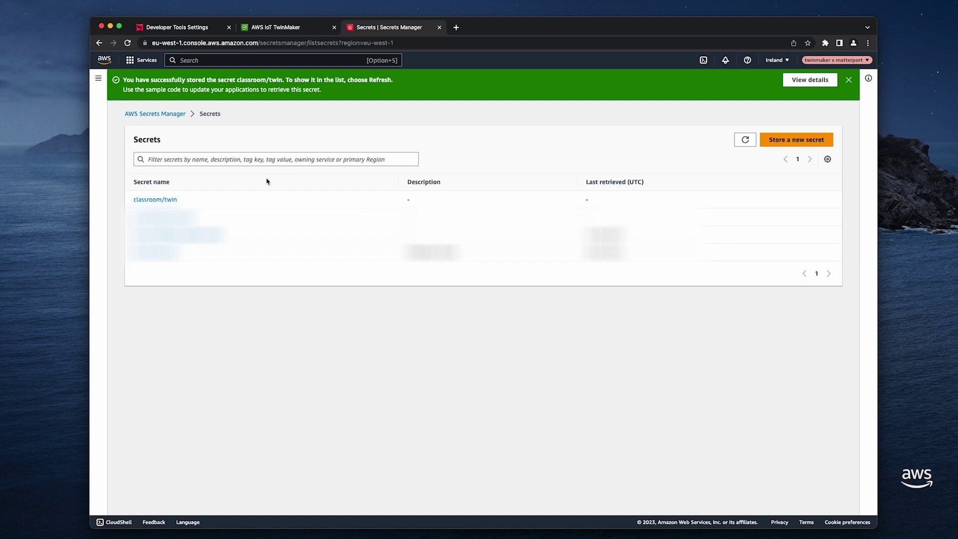
Copy the classroom/twin secret's ARN from its details page
{"action": "left_click", "coordinate": [168, 200]}
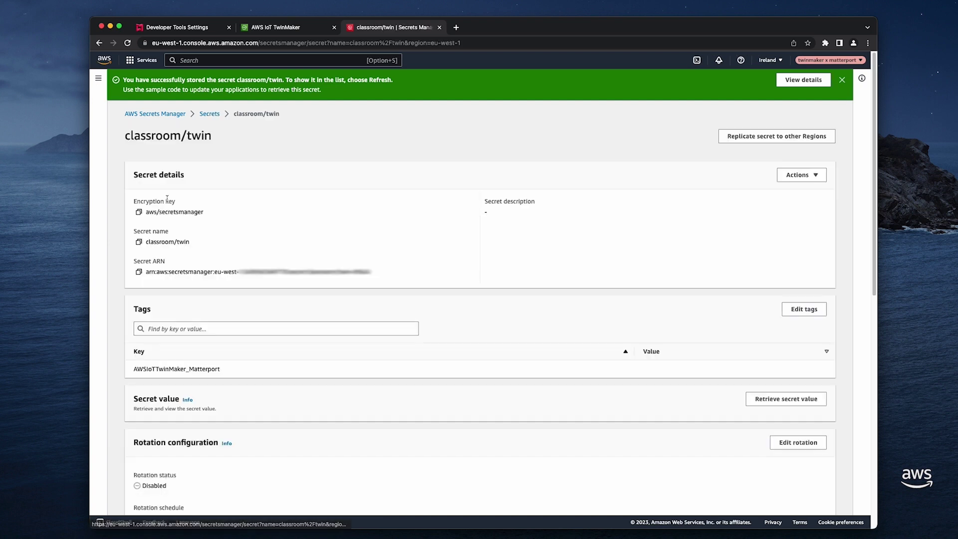
{"action": "left_click", "coordinate": [139, 272]}
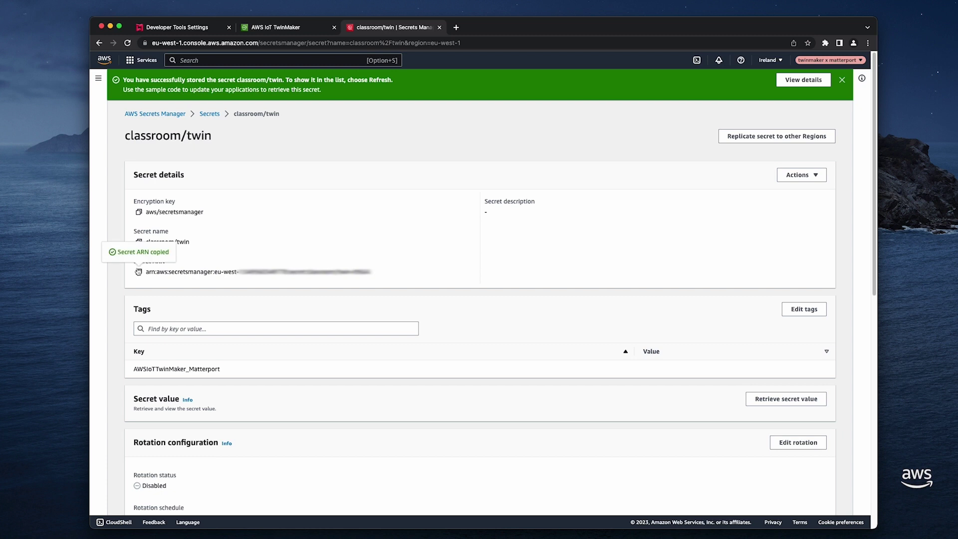
{"action": "left_click", "coordinate": [283, 29]}
Copy the execution role name from the IndoorEnvWorkspace workspace details
{"action": "left_click", "coordinate": [121, 125]}
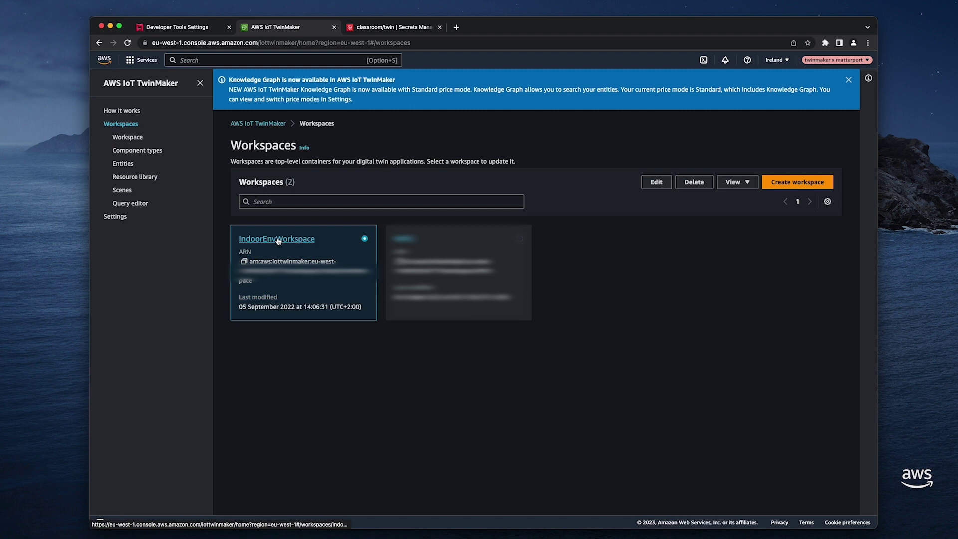
{"action": "left_click", "coordinate": [278, 239]}
{"action": "left_click_drag", "start_coordinate": [643, 205], "coordinate": [670, 224]}
{"action": "right_click", "coordinate": [661, 210]}
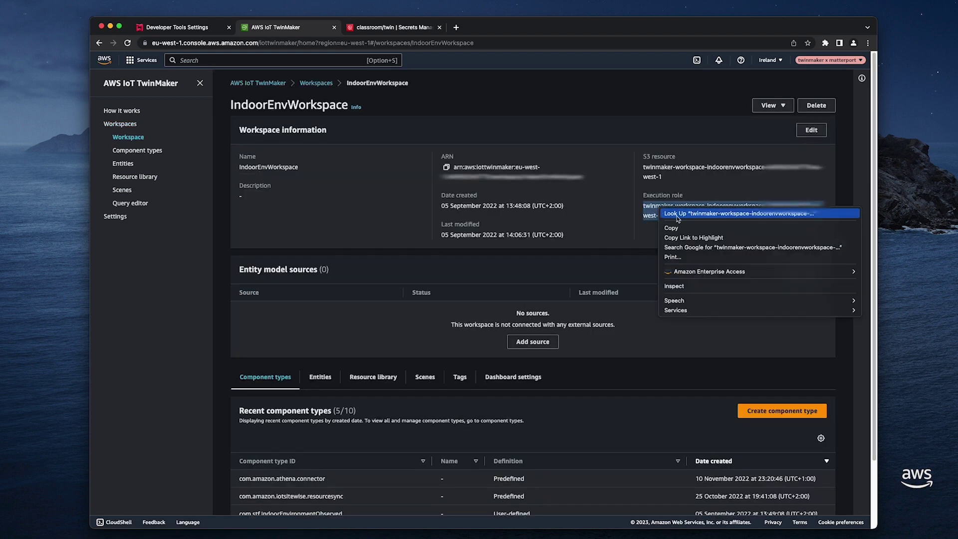
{"action": "left_click", "coordinate": [672, 228]}
Filter the IAM Roles list by the copied execution role name
{"action": "left_click", "coordinate": [313, 62]}
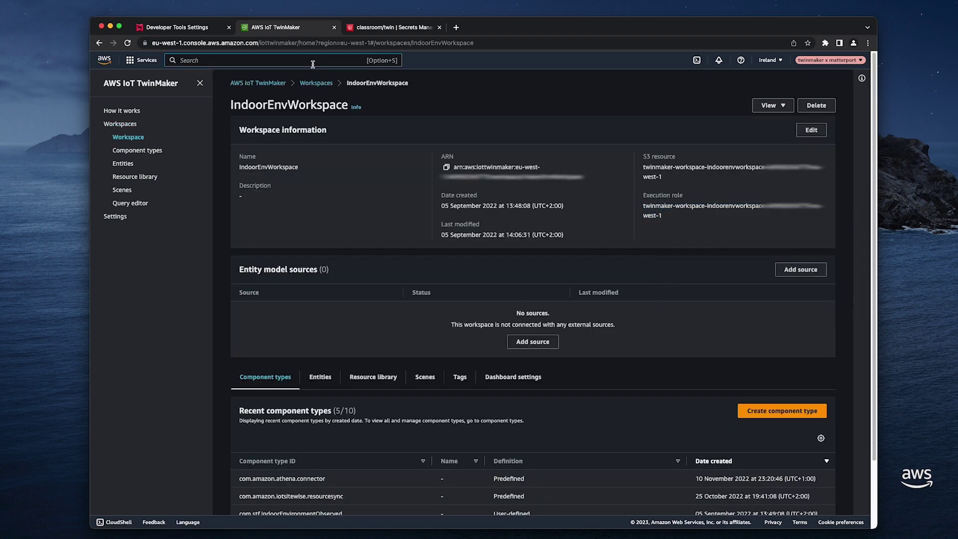
{"action": "type", "text": "iam"}
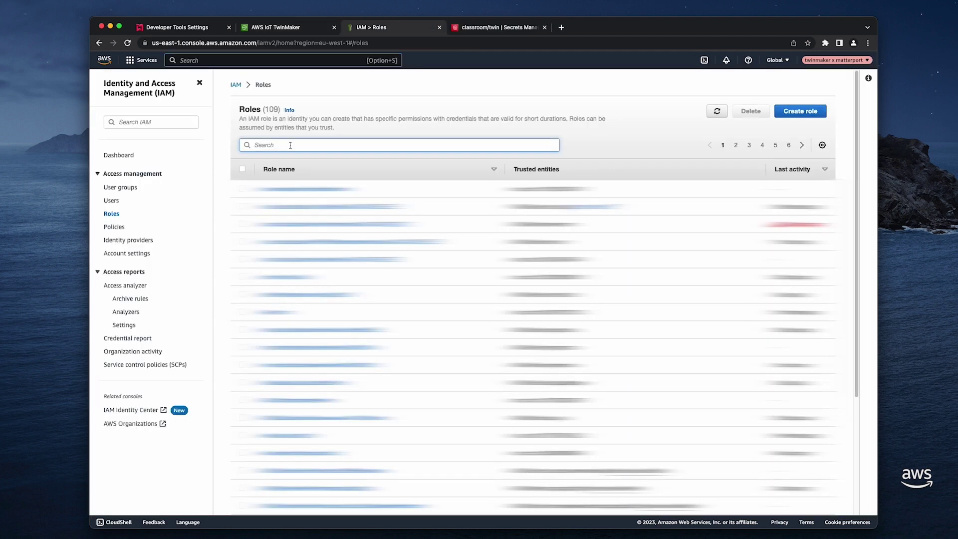
{"action": "left_click", "coordinate": [290, 145]}
{"action": "key", "text": "cmd+v"}
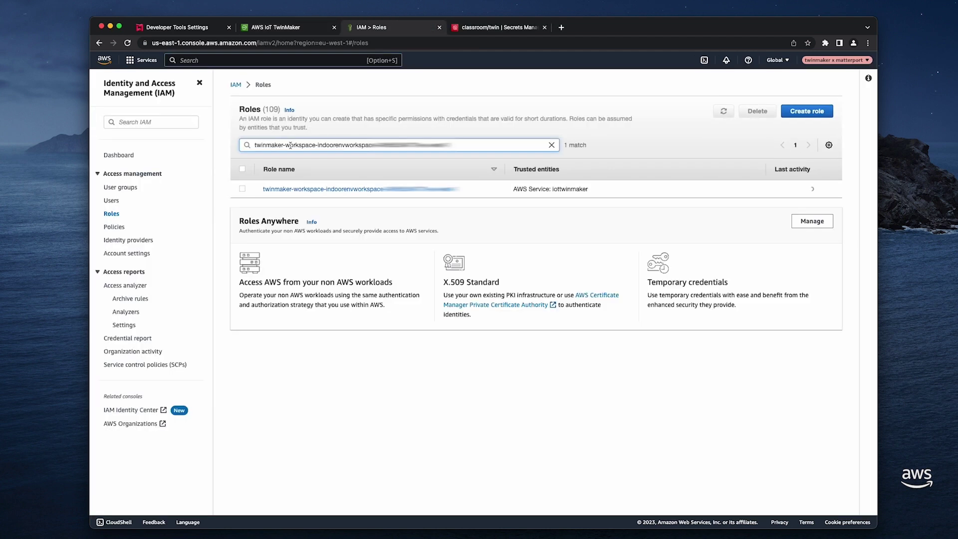
Paste the classroom/twin secret ARN as workSpacePolicy's GetSecretValue resource and save it
{"action": "left_click", "coordinate": [317, 190]}
{"action": "scroll", "coordinate": [481, 375], "scroll_direction": "down", "scroll_amount": 3}
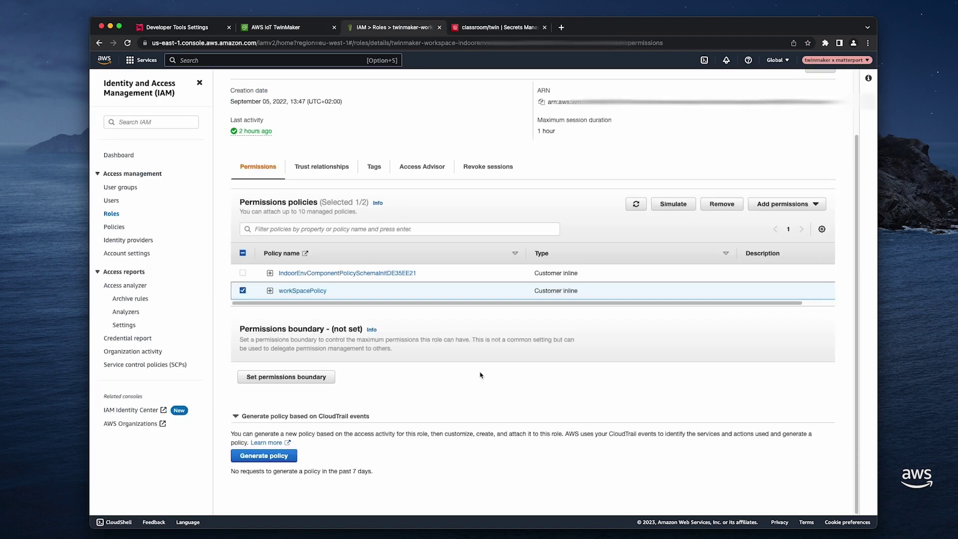
{"action": "left_click", "coordinate": [305, 291]}
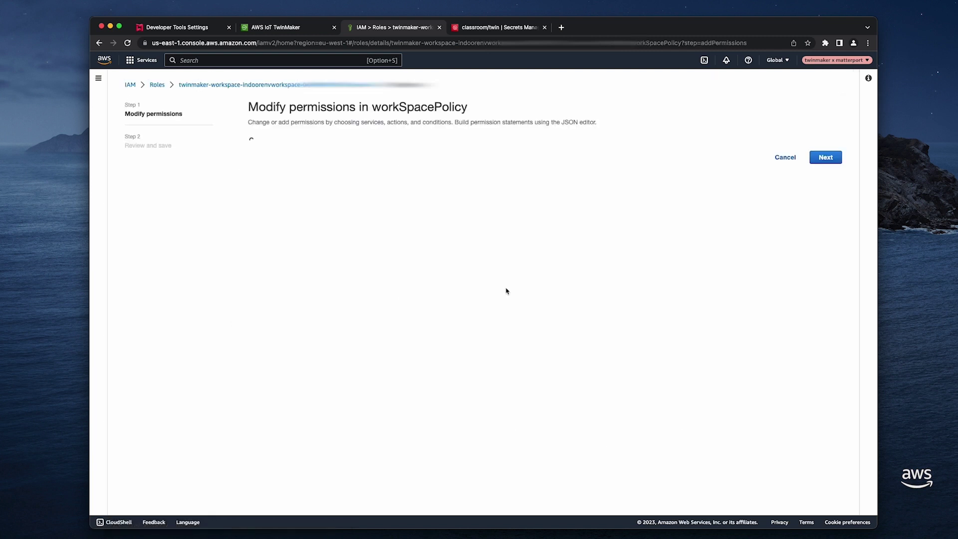
{"action": "left_click_drag", "start_coordinate": [349, 208], "coordinate": [438, 211]}
{"action": "left_click", "coordinate": [351, 218]}
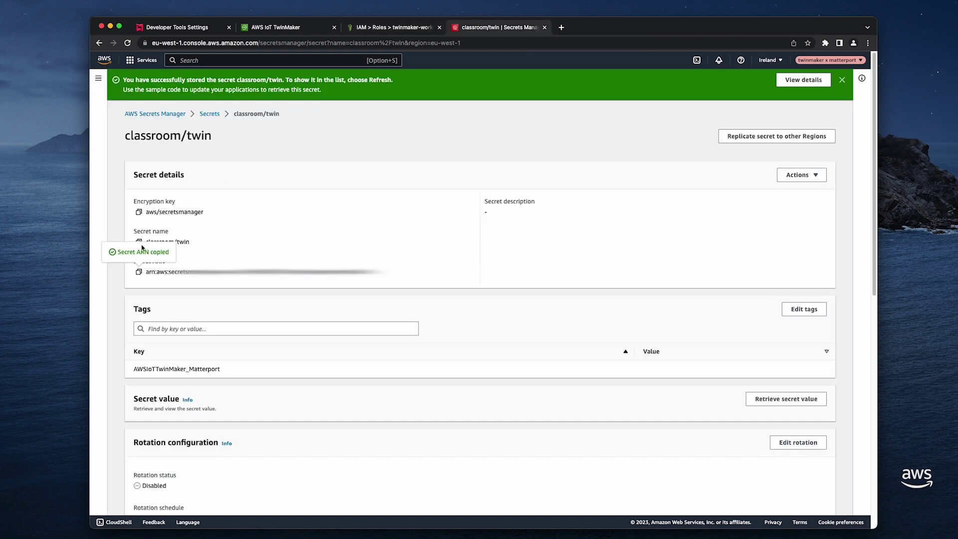
{"action": "left_click", "coordinate": [376, 28]}
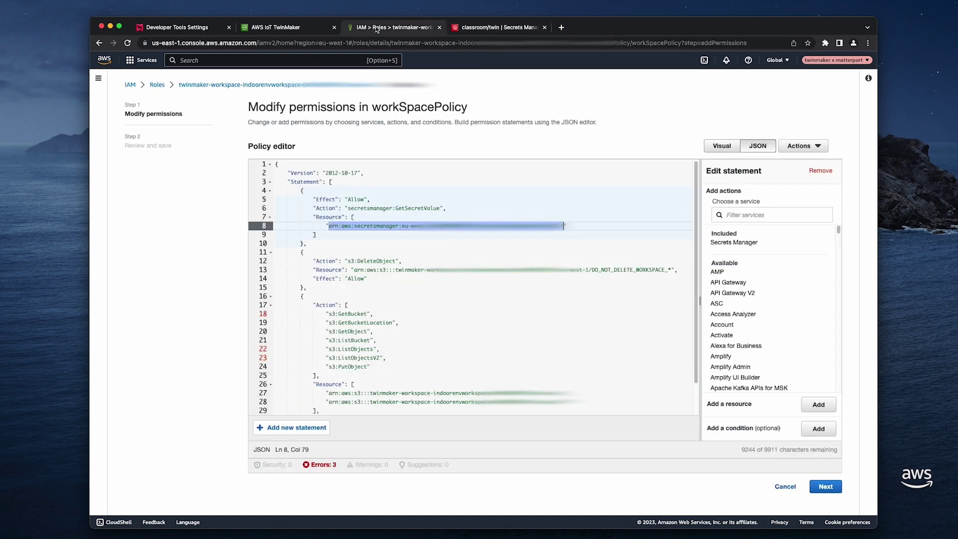
{"action": "key", "text": "super+v"}
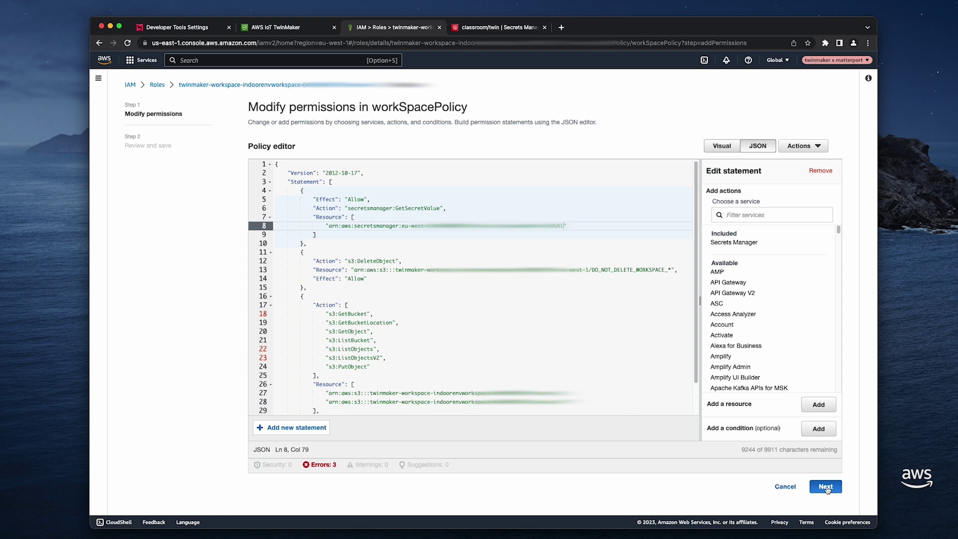
{"action": "left_click", "coordinate": [826, 487]}
{"action": "left_click", "coordinate": [808, 320]}
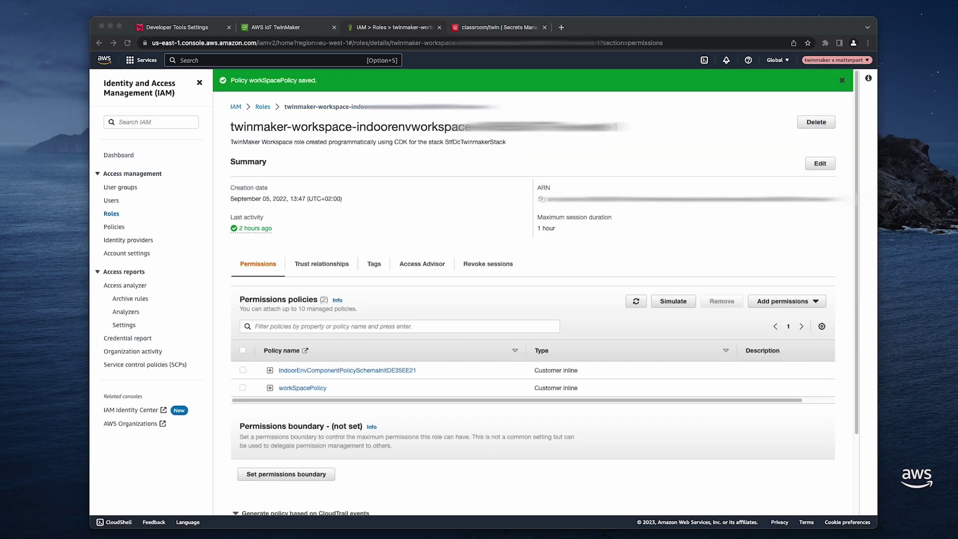
Create a scene with ID SmartClassRoom from the workspace's Scenes page
{"action": "left_click", "coordinate": [279, 30]}
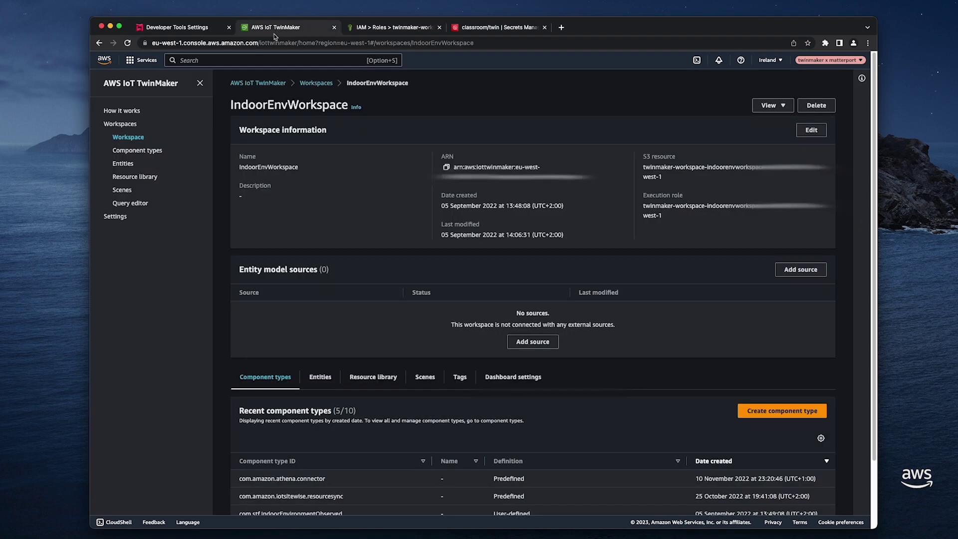
{"action": "left_click", "coordinate": [123, 190]}
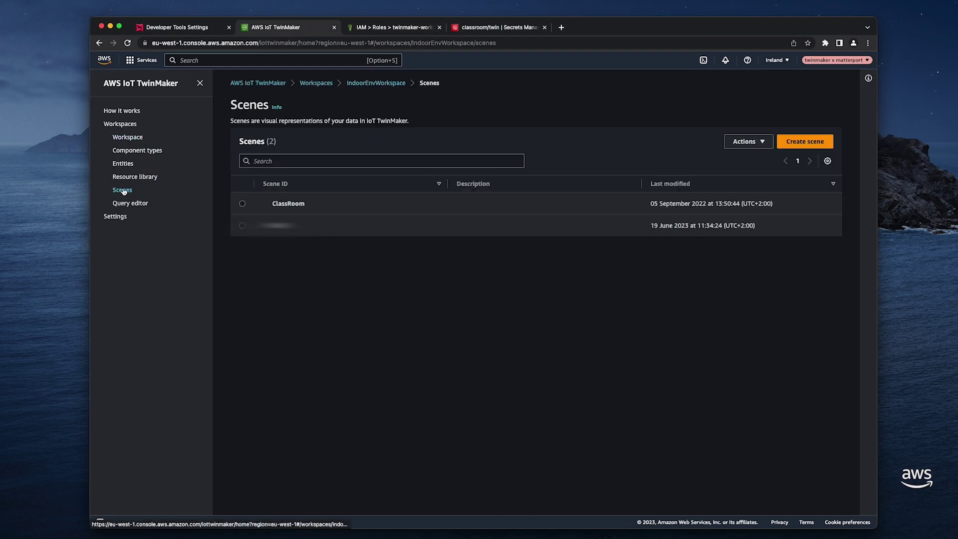
{"action": "left_click", "coordinate": [803, 142]}
{"action": "left_click", "coordinate": [450, 273]}
{"action": "type", "text": "S"}
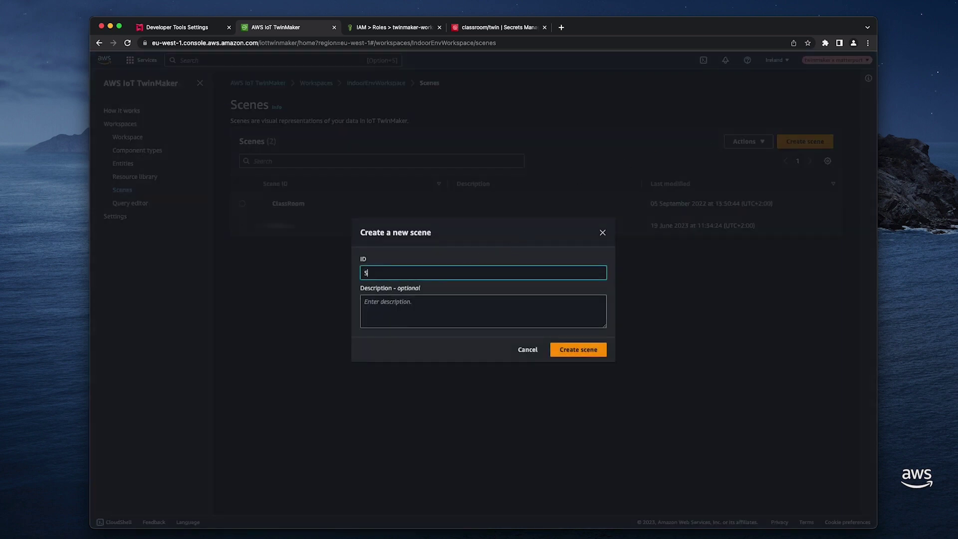
{"action": "type", "text": "martClassRoom"}
{"action": "left_click", "coordinate": [579, 350]}
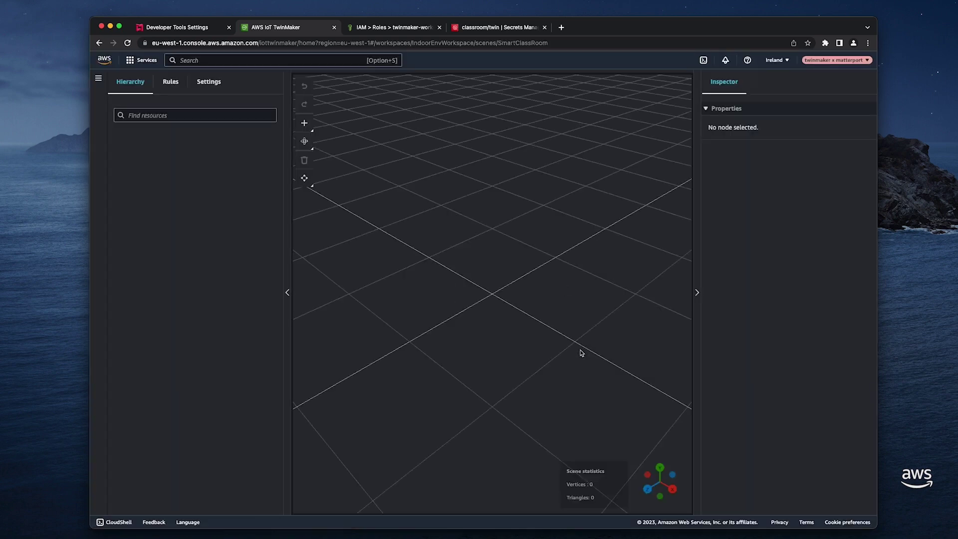
Set connection classroom/twin, paste Matterport model ID dH4BQeNuMN2, and sync Matterport tags
{"action": "left_click", "coordinate": [210, 83]}
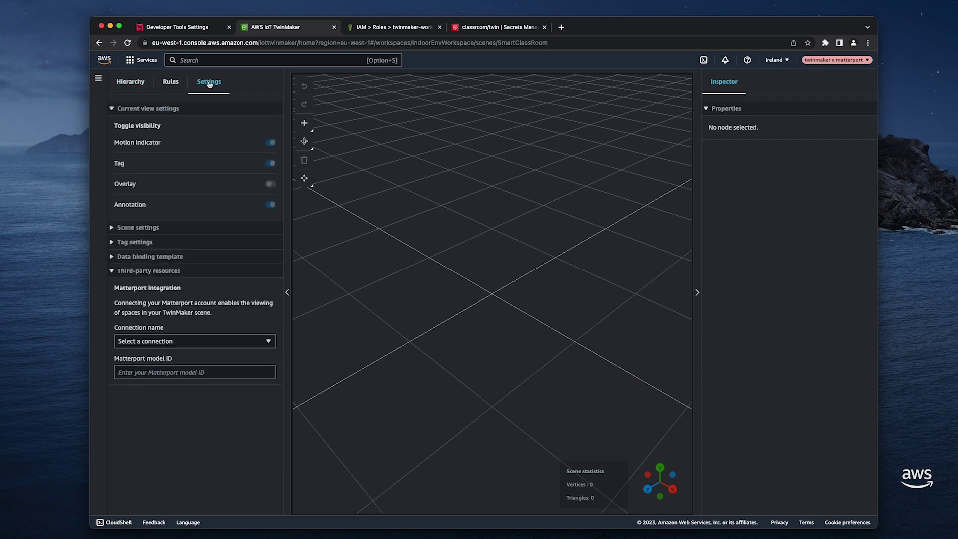
{"action": "left_click", "coordinate": [216, 344]}
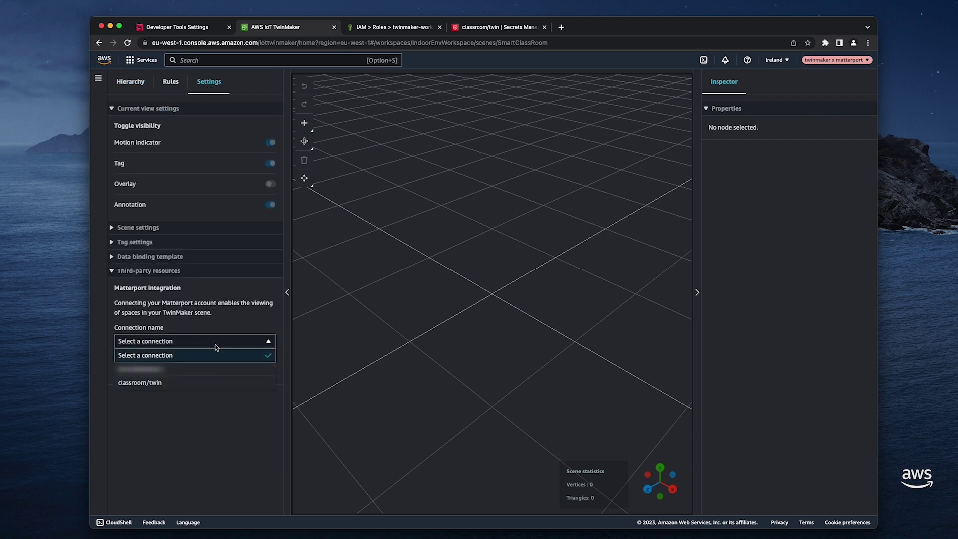
{"action": "left_click", "coordinate": [171, 383]}
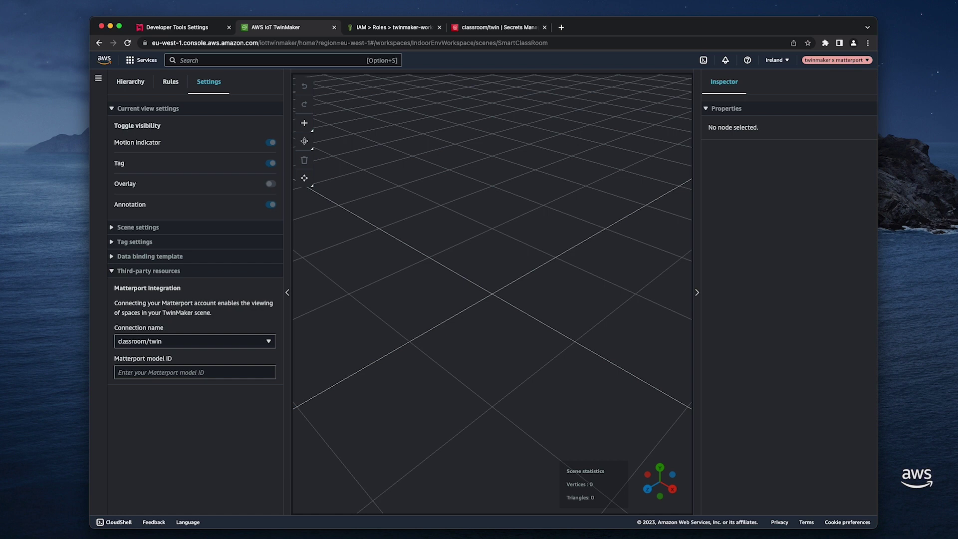
{"action": "left_click", "coordinate": [167, 372]}
{"action": "key", "text": "super+v"}
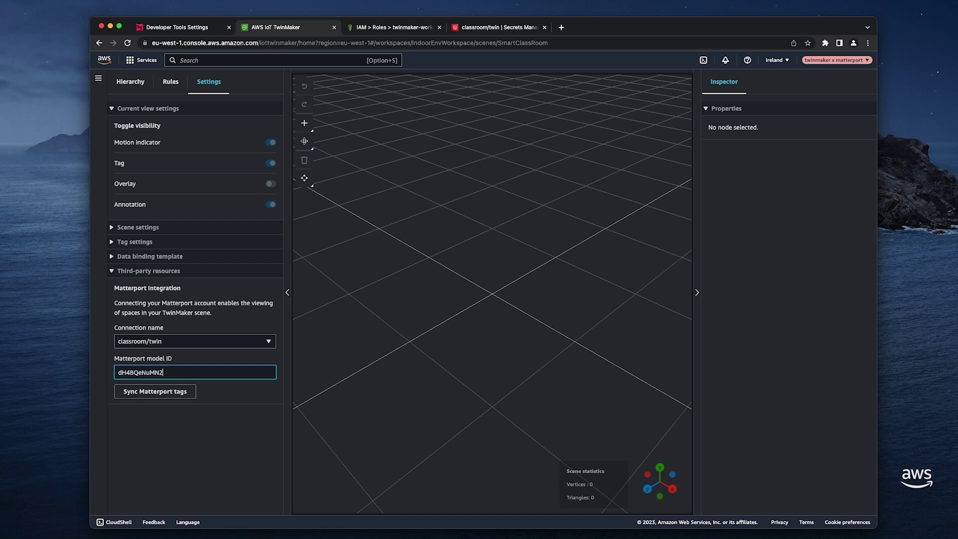
{"action": "key", "text": "super+Tab"}
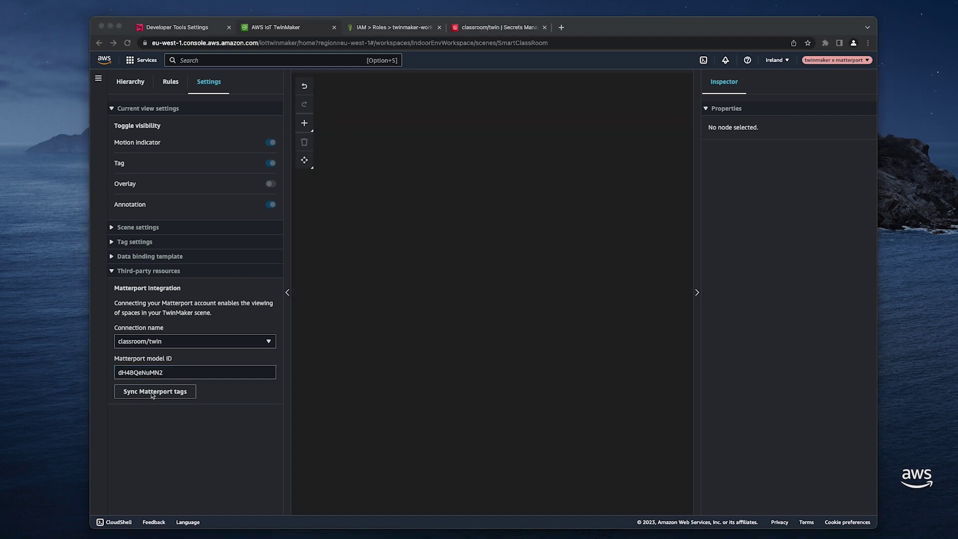
{"action": "left_click", "coordinate": [152, 393]}
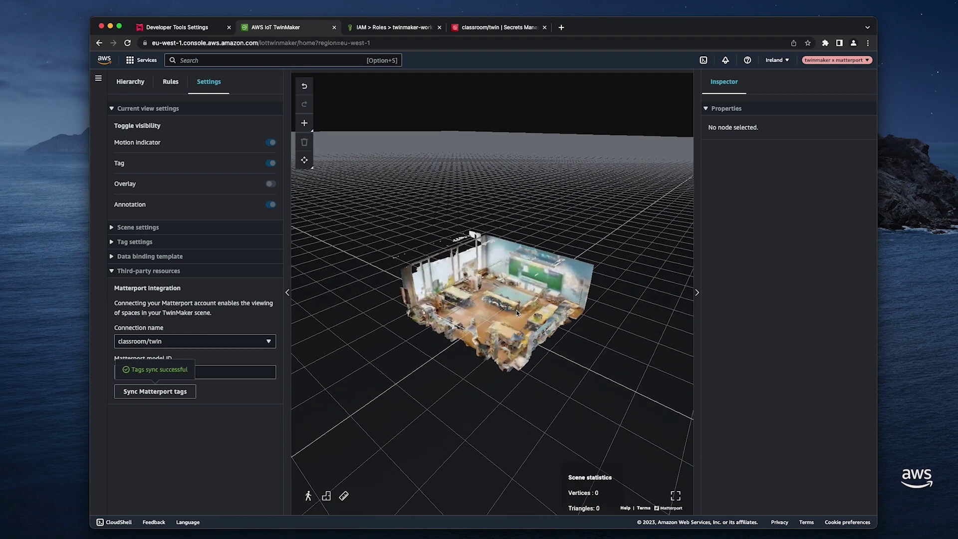
Fly into the classroom and inspect the ClassRoom 101 tag's overlay text
{"action": "left_click", "coordinate": [518, 313]}
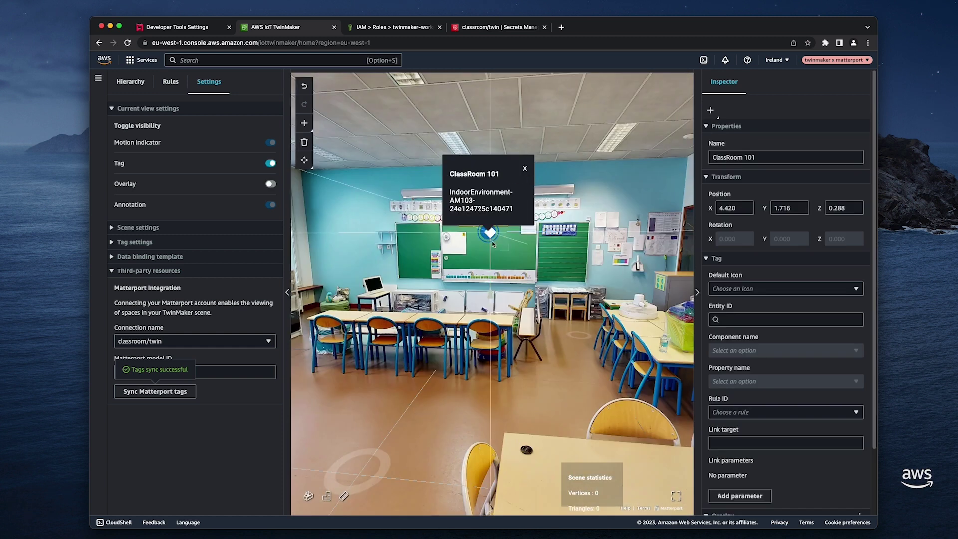
{"action": "scroll", "coordinate": [782, 291], "scroll_direction": "down", "scroll_amount": 2}
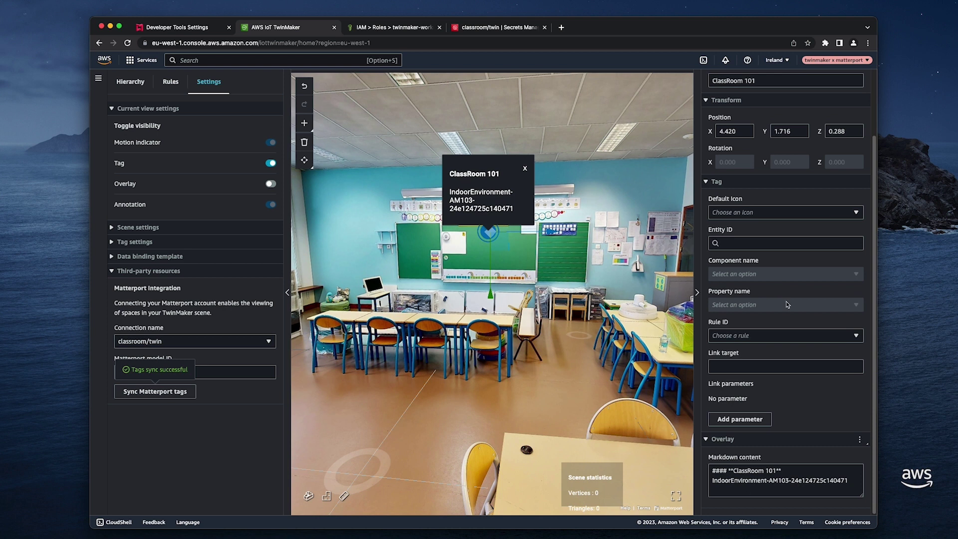
{"action": "left_click_drag", "start_coordinate": [853, 481], "coordinate": [713, 480]}
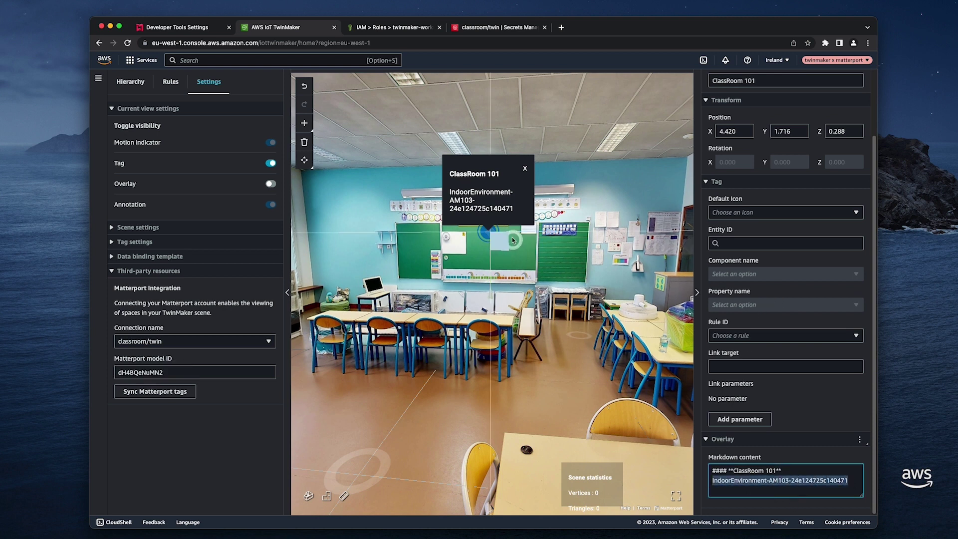
{"action": "left_click", "coordinate": [526, 170]}
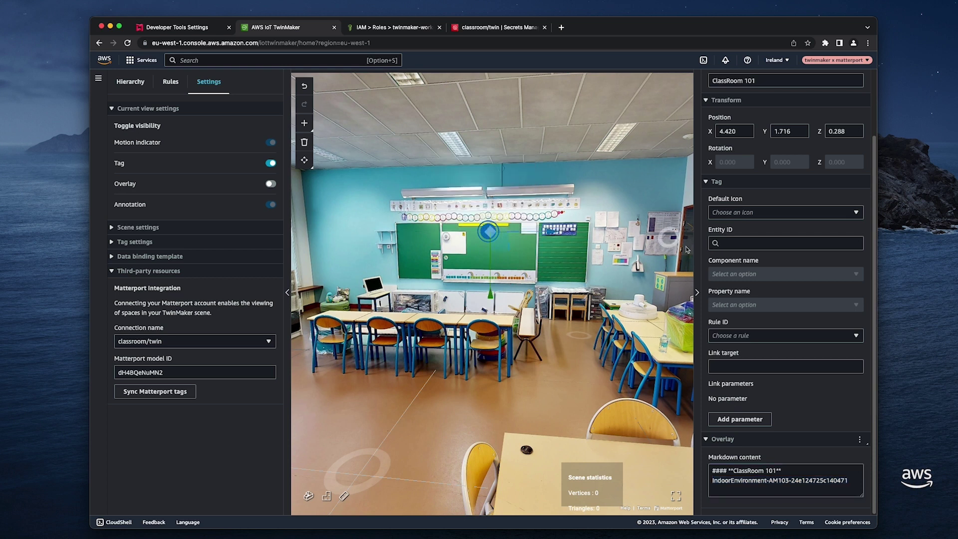
Bind the overlay to the sensor entity's IndoorEnvironmentObservedComponent temperature property
{"action": "left_click", "coordinate": [860, 439]}
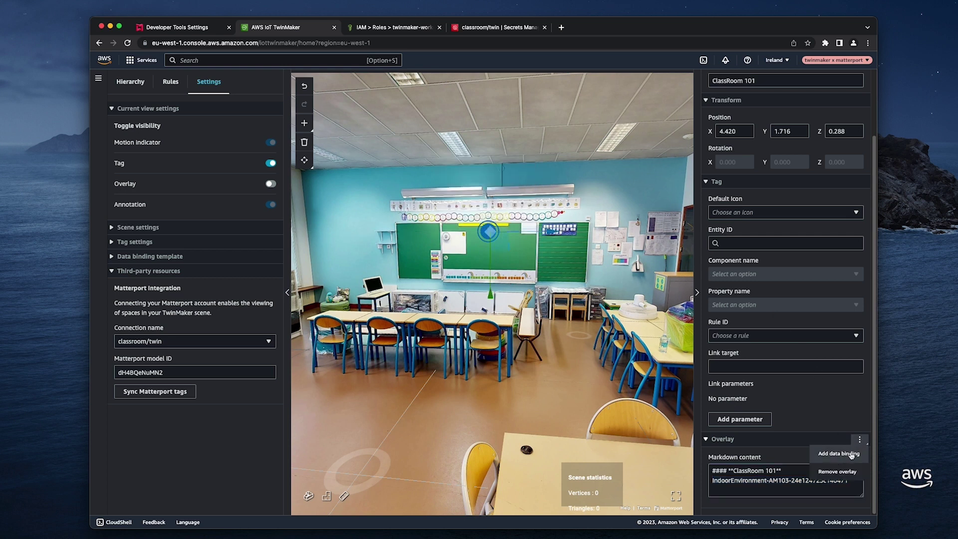
{"action": "left_click", "coordinate": [852, 454]}
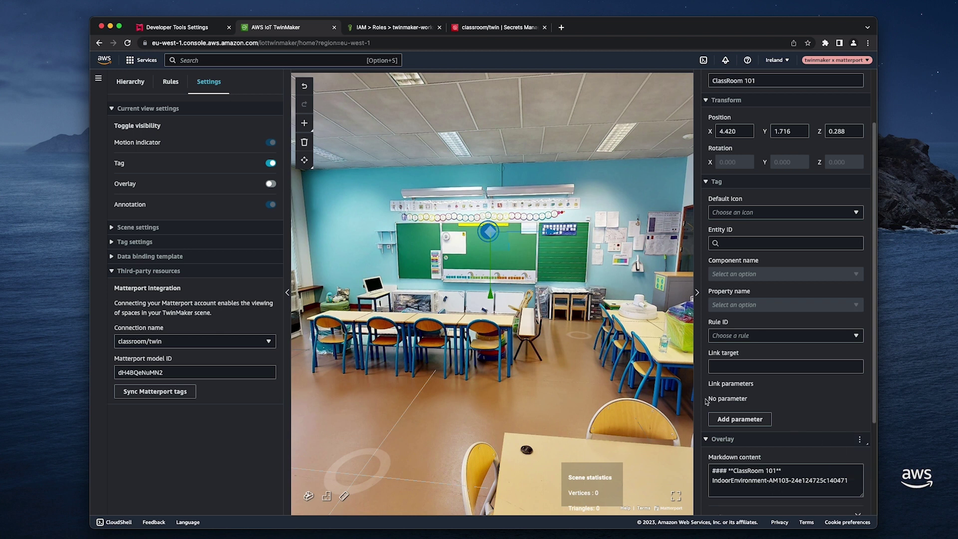
{"action": "scroll", "coordinate": [840, 397], "scroll_direction": "down", "scroll_amount": 3}
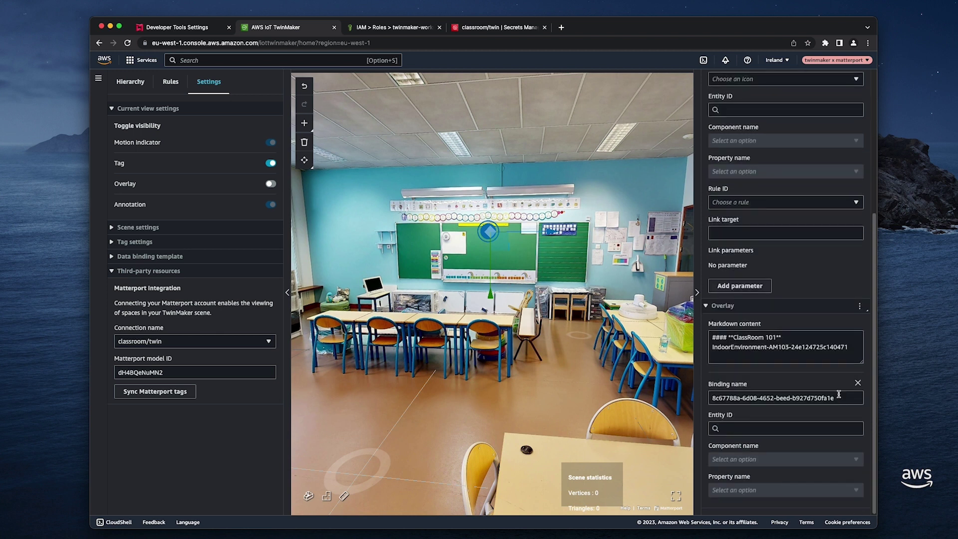
{"action": "left_click", "coordinate": [777, 428]}
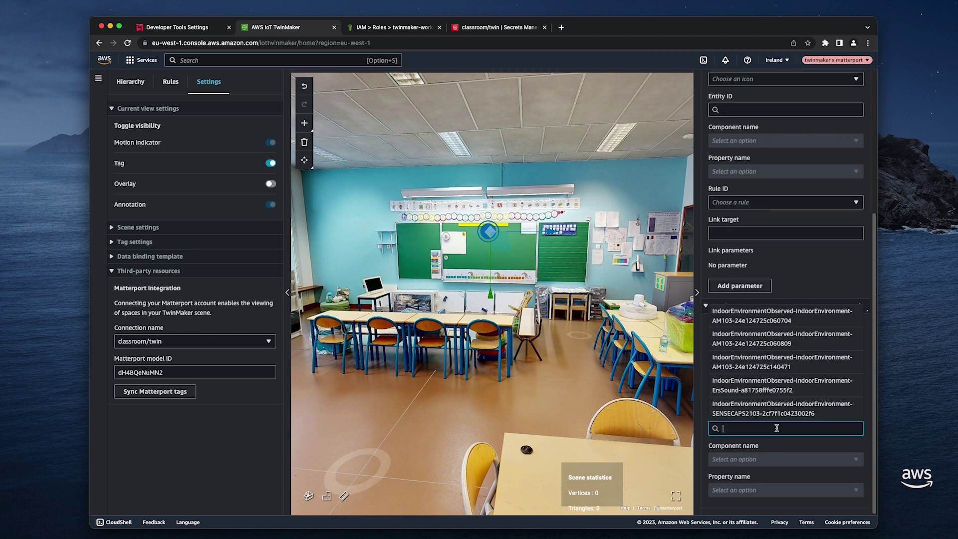
{"action": "left_click", "coordinate": [782, 366]}
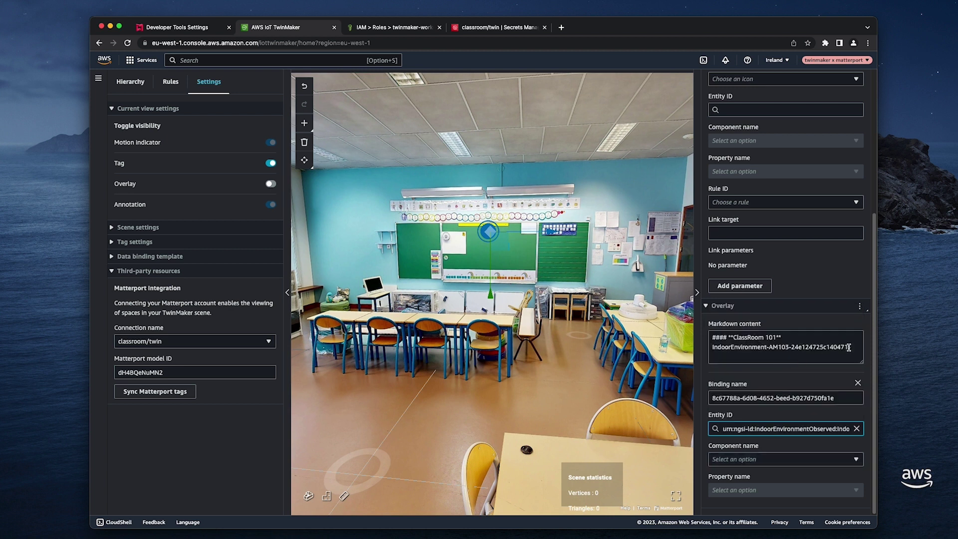
{"action": "left_click_drag", "start_coordinate": [850, 347], "coordinate": [702, 349]}
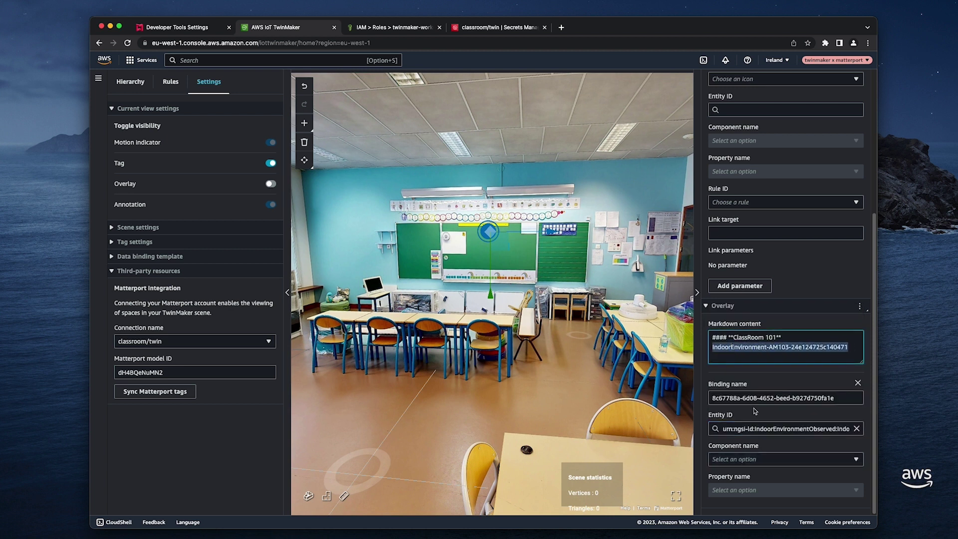
{"action": "left_click", "coordinate": [779, 460]}
{"action": "left_click", "coordinate": [780, 452]}
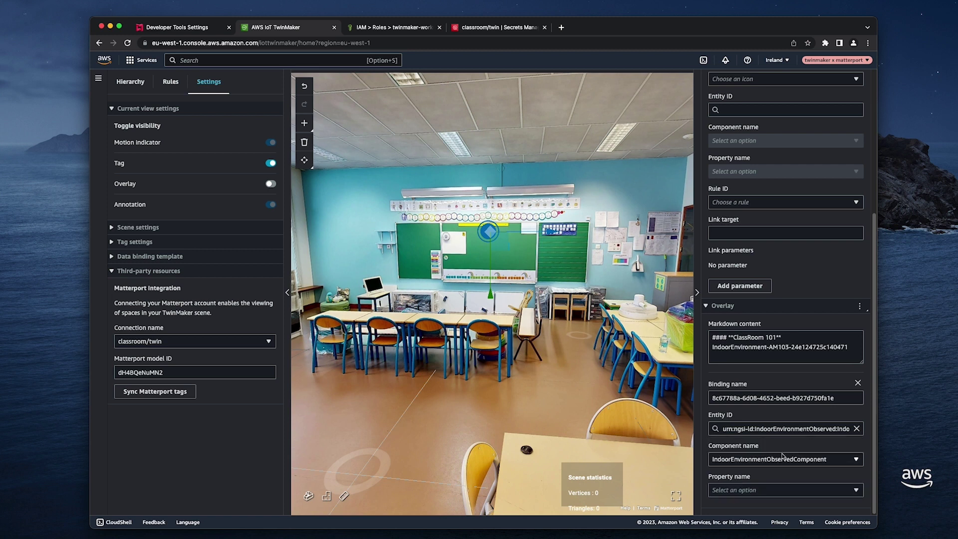
{"action": "left_click", "coordinate": [783, 490]}
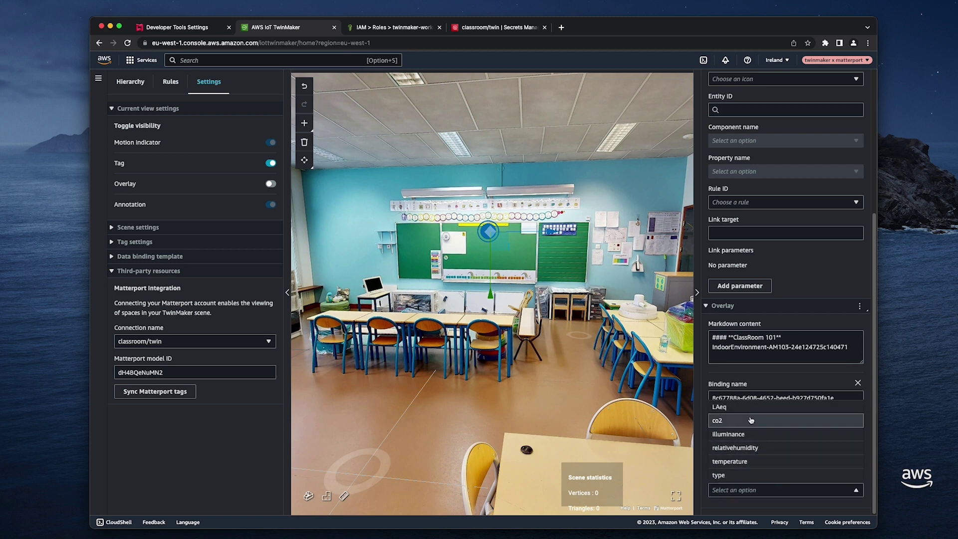
{"action": "left_click", "coordinate": [752, 450]}
Name the binding temperature and write the overlay line 'Temperature: ${temperature'
{"action": "left_click_drag", "start_coordinate": [841, 398], "coordinate": [699, 399]}
{"action": "type", "text": "temperature"}
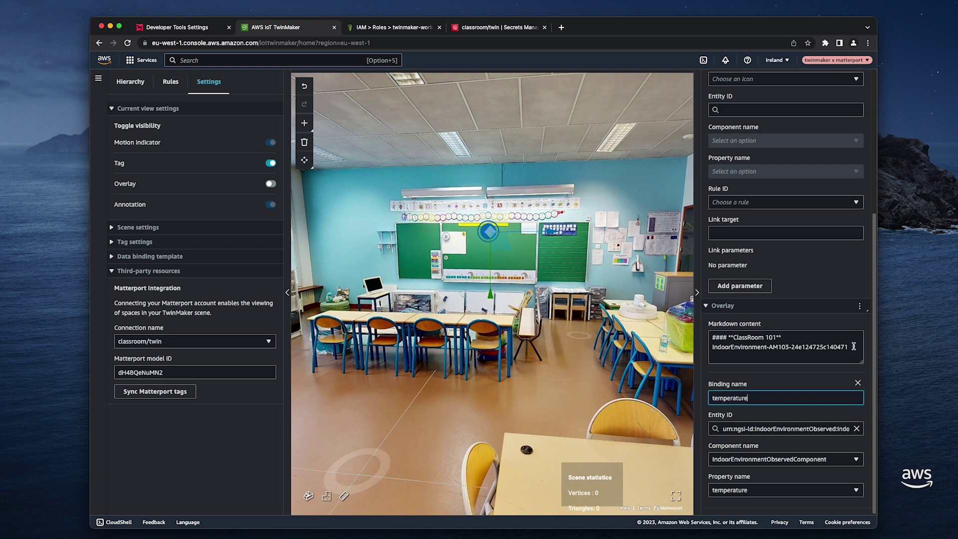
{"action": "left_click_drag", "start_coordinate": [853, 352], "coordinate": [698, 349]}
{"action": "type", "text": "$"}
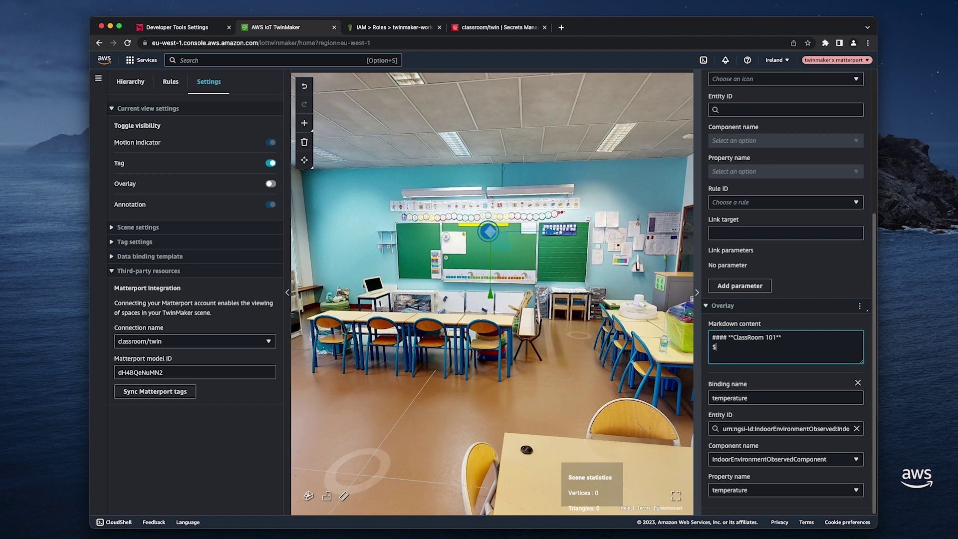
{"action": "type", "text": "{temperature} °C"}
{"action": "left_click", "coordinate": [714, 347]}
{"action": "type", "text": "Te"}
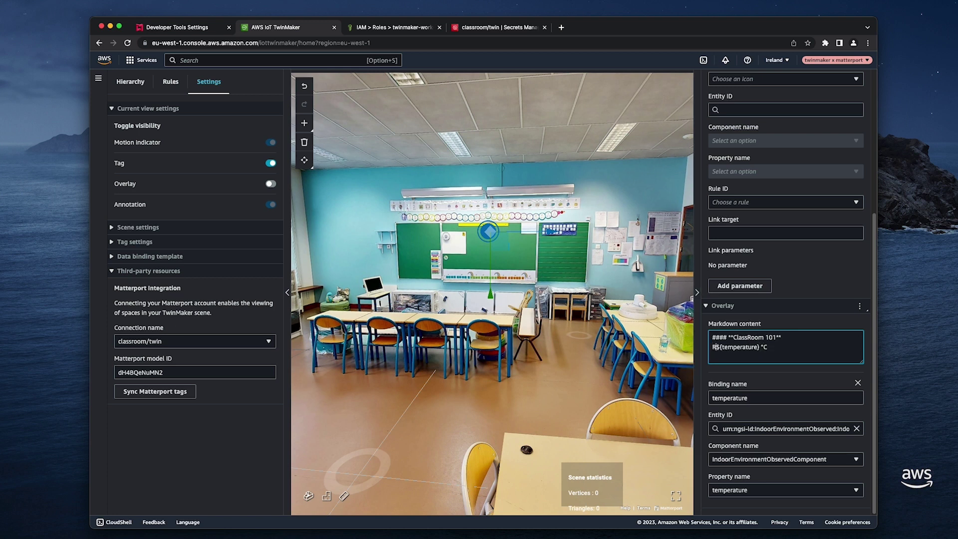
{"action": "type", "text": "mperature:"}
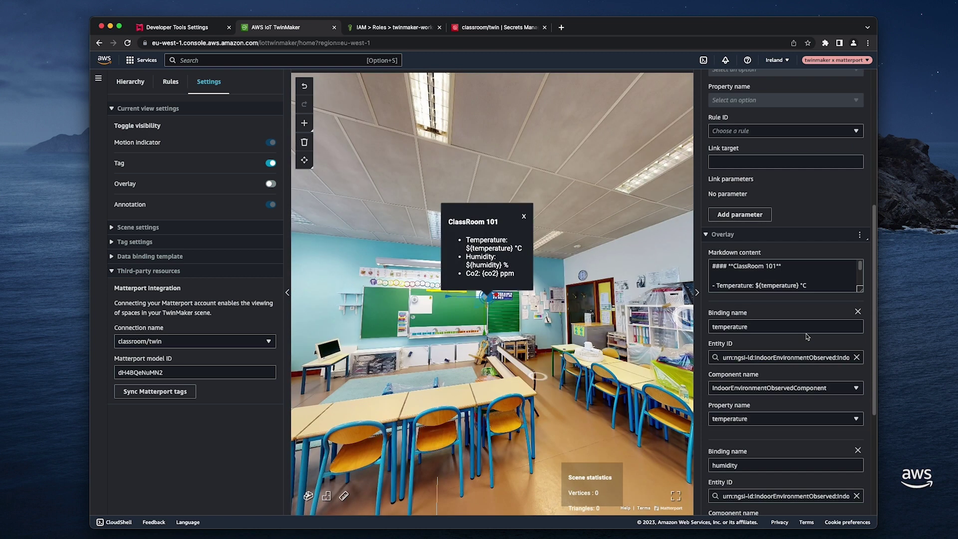
Add the missing $ before the co2 placeholder in the overlay Markdown
{"action": "scroll", "coordinate": [807, 337], "scroll_direction": "down", "scroll_amount": 5}
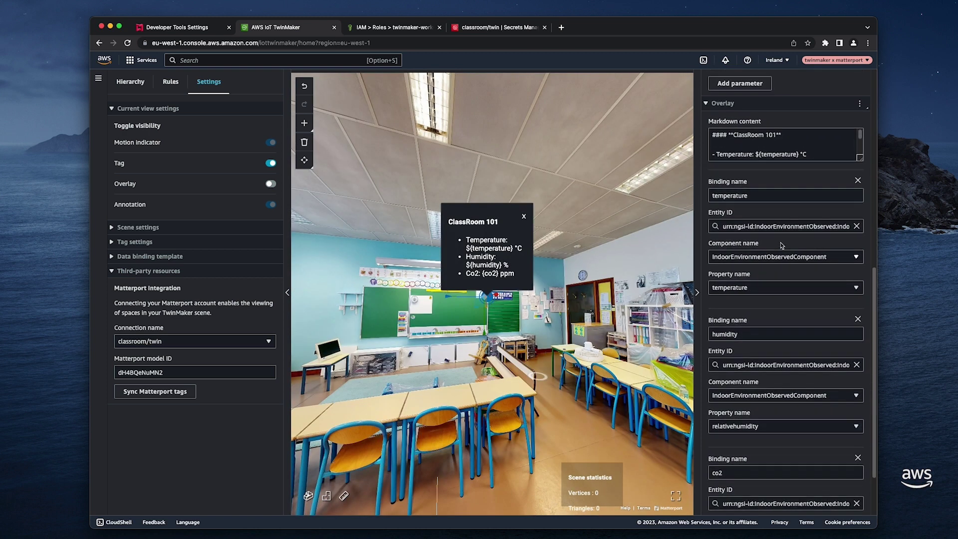
{"action": "scroll", "coordinate": [769, 141], "scroll_direction": "down", "scroll_amount": 1}
{"action": "scroll", "coordinate": [769, 141], "scroll_direction": "down", "scroll_amount": 2}
{"action": "left_click", "coordinate": [732, 138]}
{"action": "type", "text": "$"}
{"action": "scroll", "coordinate": [786, 145], "scroll_direction": "up", "scroll_amount": 2}
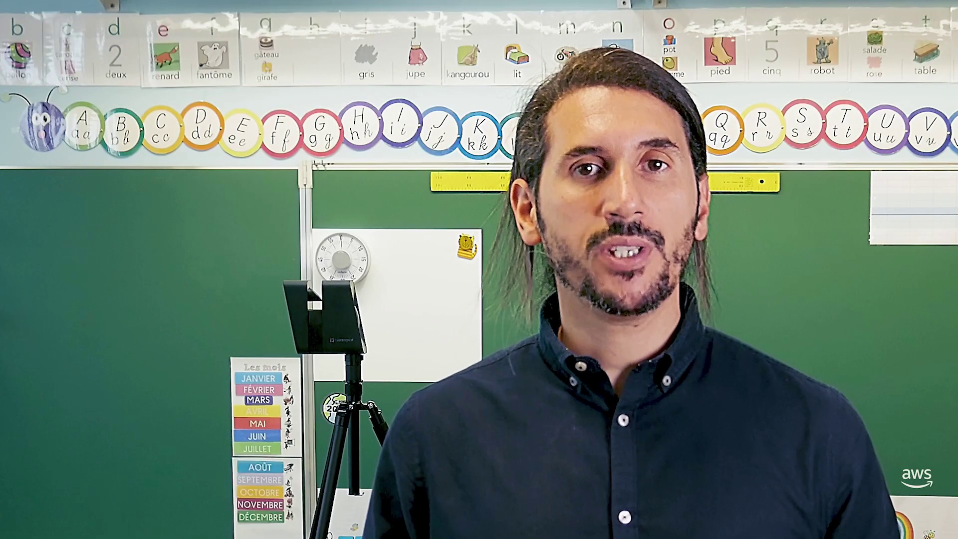